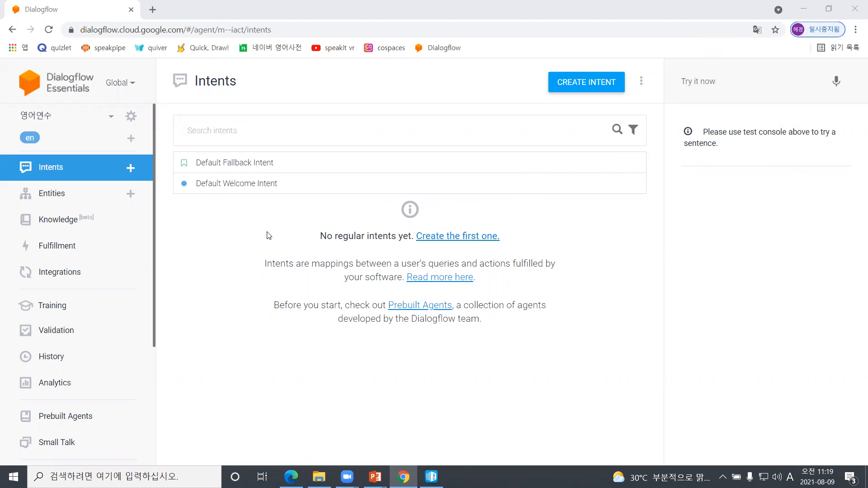
Step: Open the Default Welcome Intent and review its training phrases, action and parameters, and text responses
click(223, 186)
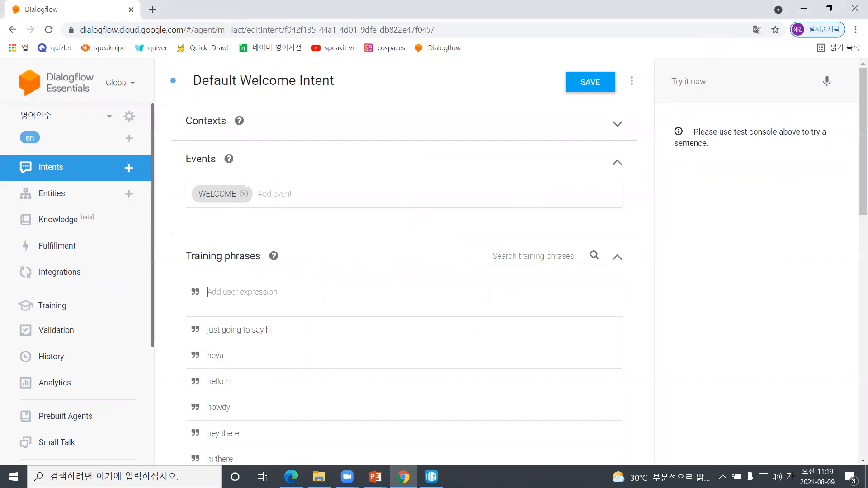
scroll(284, 235, down, 3)
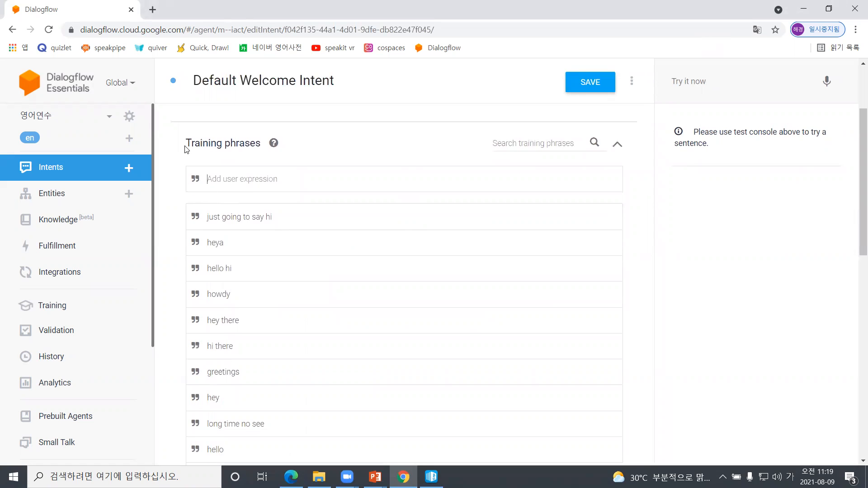
scroll(179, 240, down, 3)
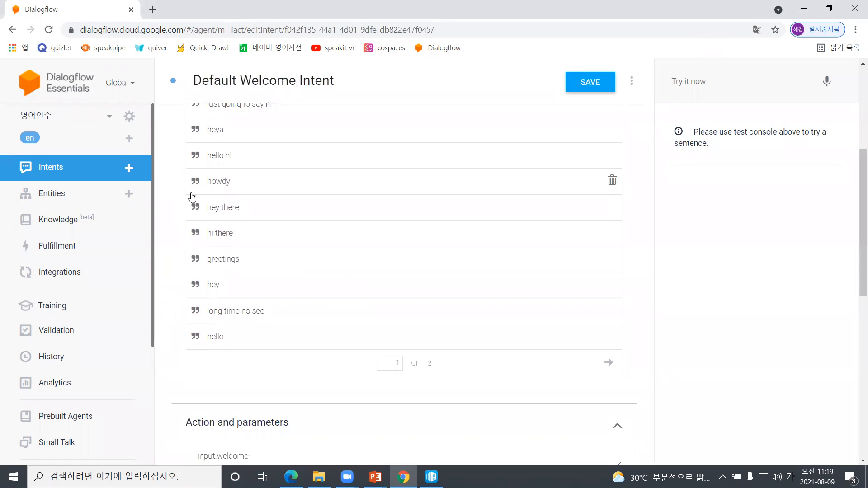
scroll(190, 199, up, 3)
scroll(186, 200, down, 2)
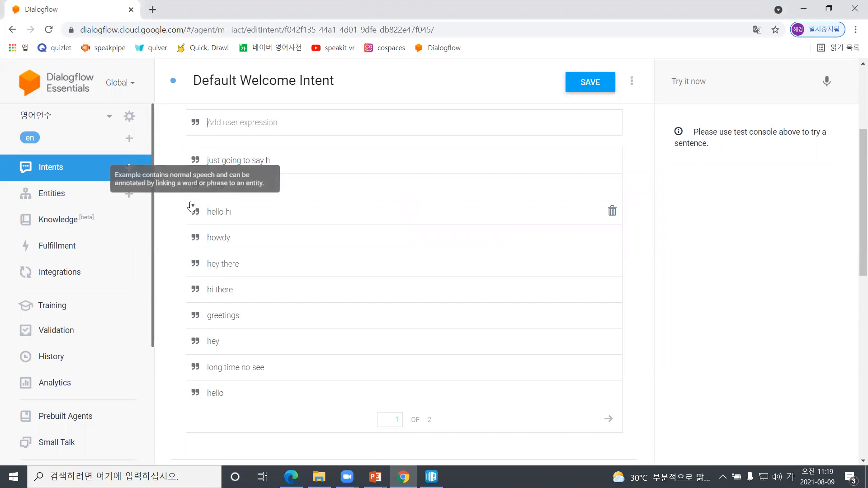
scroll(180, 161, up, 2)
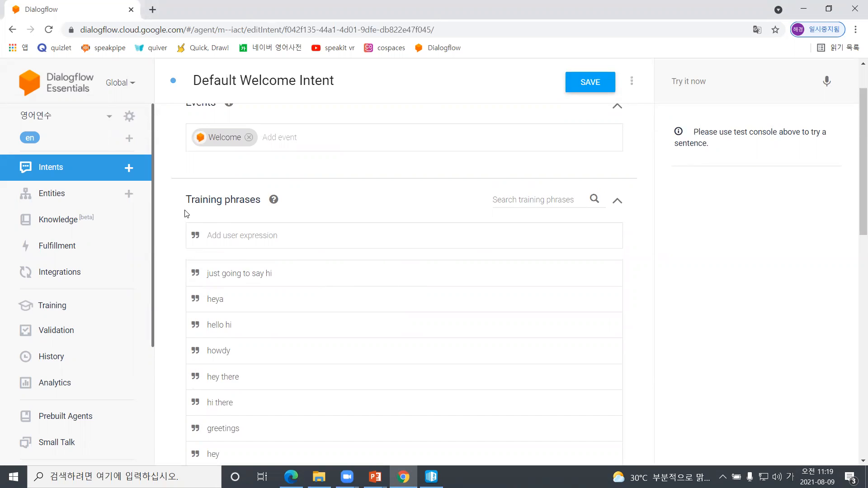
scroll(187, 213, down, 8)
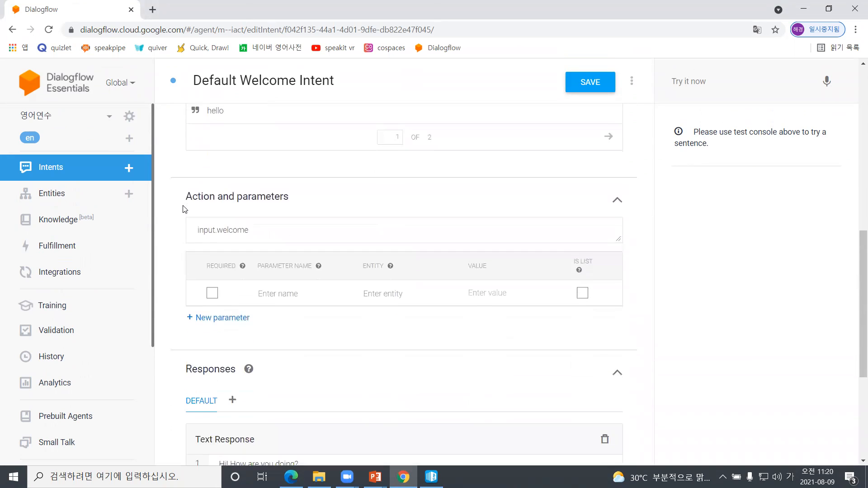
scroll(185, 209, down, 5)
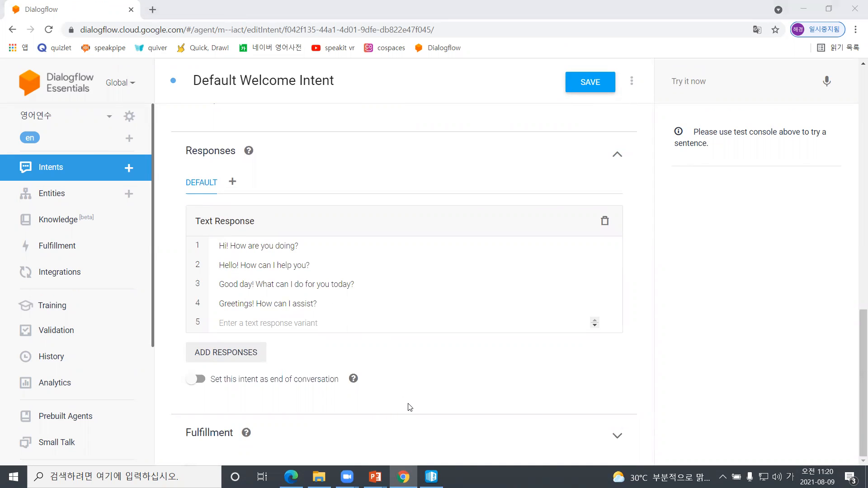
Step: Switch to the PowerPoint slideshow and mark the TR and RE labels, "Hello." and "Please tell me your number." in the 첫인사 Intent box with the red pen
key(alt+Tab)
key(Tab)
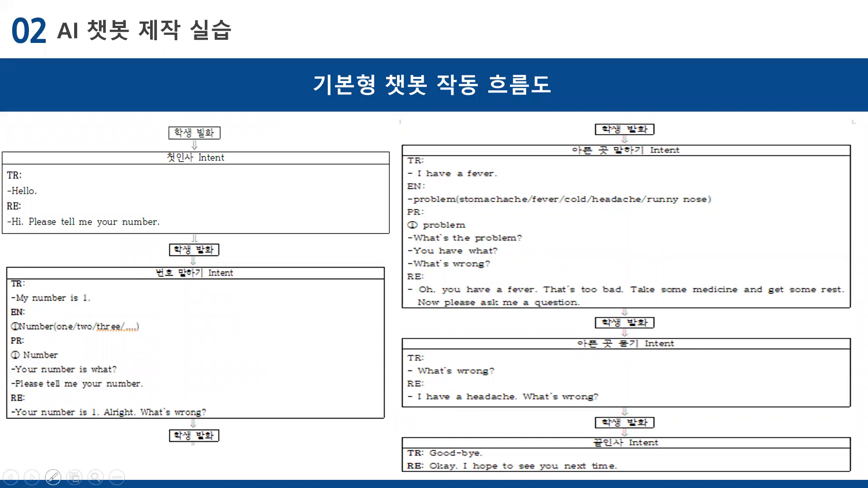
click(53, 477)
click(45, 385)
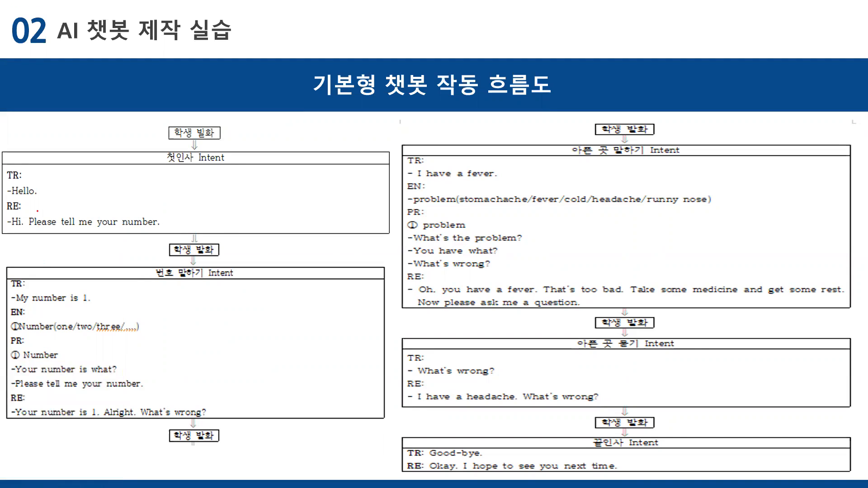
mouse_move(21, 184)
mouse_down()
mouse_move(5, 170)
mouse_move(24, 180)
mouse_up()
mouse_move(22, 210)
mouse_down()
mouse_move(4, 199)
mouse_move(21, 211)
mouse_move(49, 184)
mouse_up()
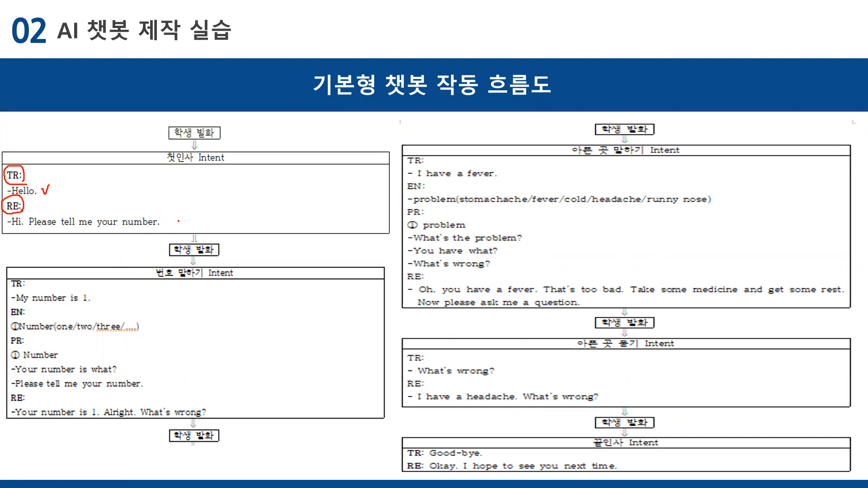
mouse_move(25, 232)
mouse_down()
mouse_move(156, 234)
mouse_move(169, 222)
mouse_up()
Step: Switch between Dialogflow and the slideshow to compare the welcome intent's text responses with the 첫인사 Intent in the flowchart
key(alt+Tab)
key(alt+Tab)
key(alt+Tab)
key(alt+Tab)
key(alt+Tab)
key(alt+Tab)
key(alt+Tab)
key(alt+Tab)
key(alt+Tab)
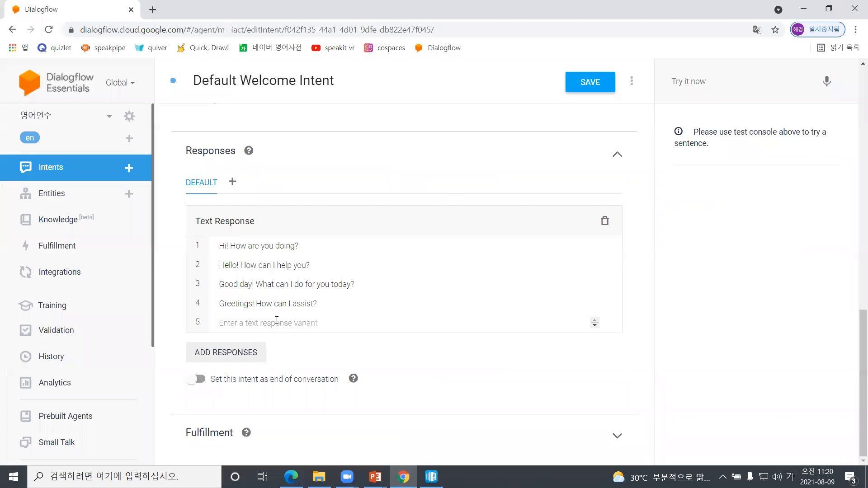
key(alt+Tab)
key(Down)
key(Up)
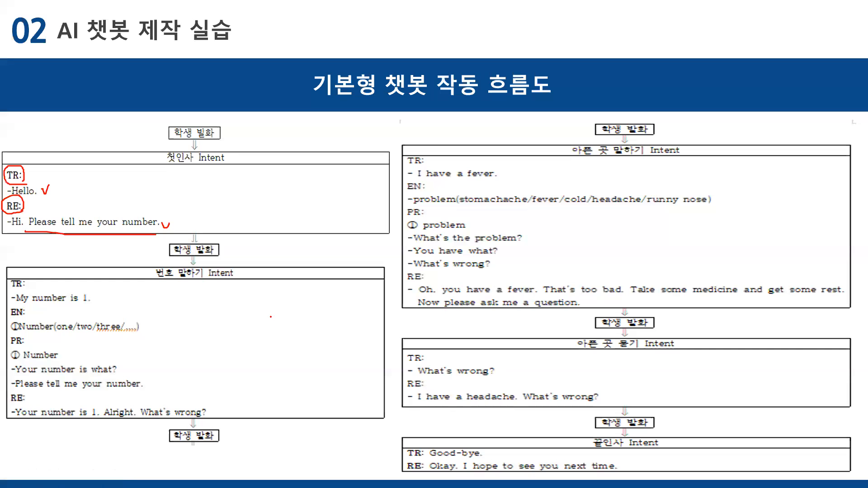
Step: Switch back to Dialogflow and delete the four default response variants and the emptied Text Response block from the welcome intent
key(alt+Tab)
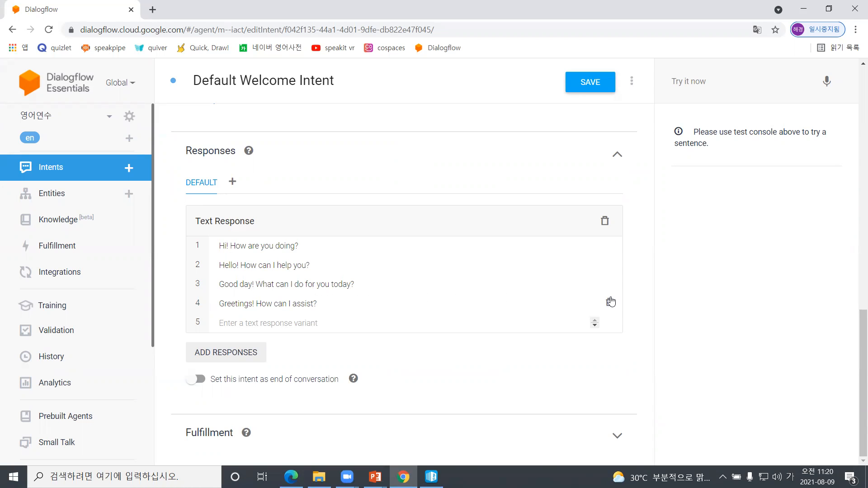
click(610, 303)
click(609, 302)
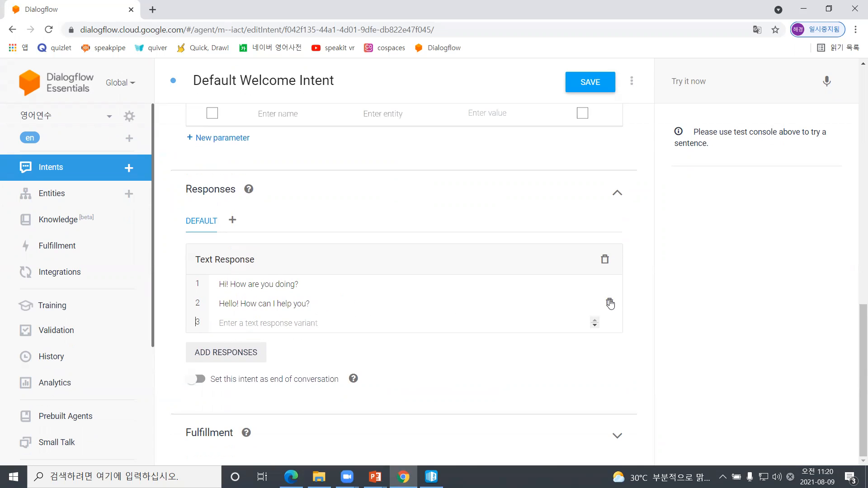
click(610, 302)
click(610, 302)
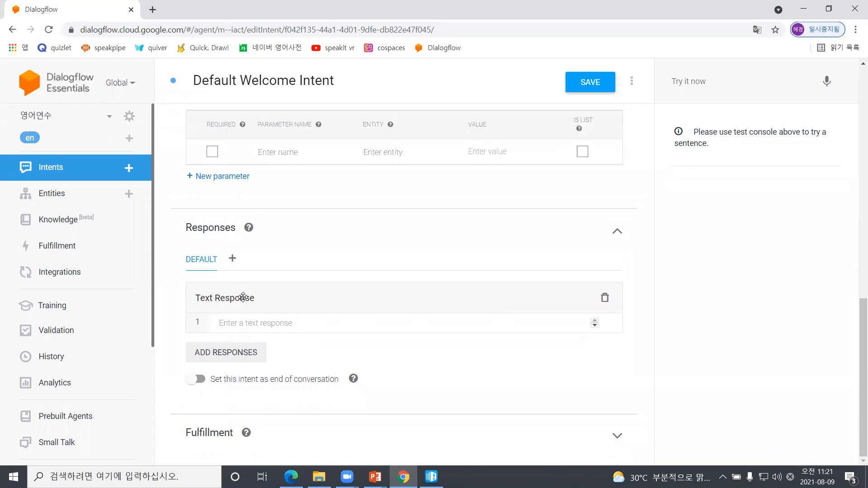
click(605, 298)
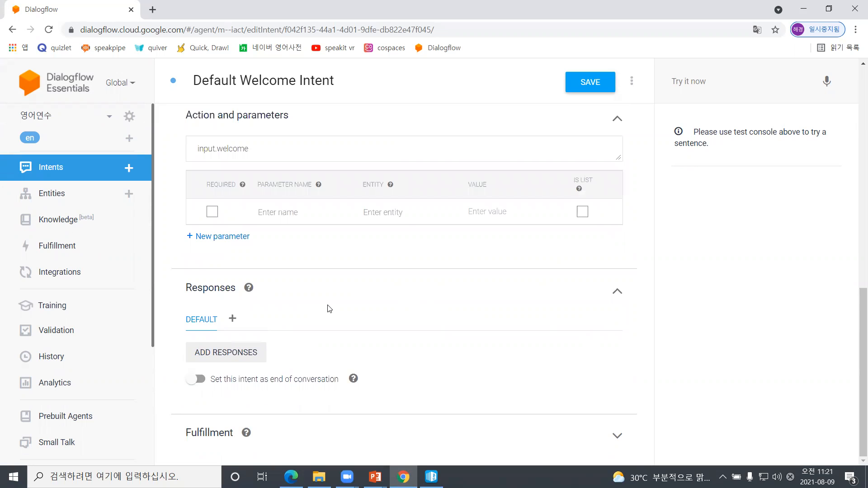
Step: Add a text response reading "Hi, please tell me your number." to the Default Welcome Intent and save the intent
click(230, 355)
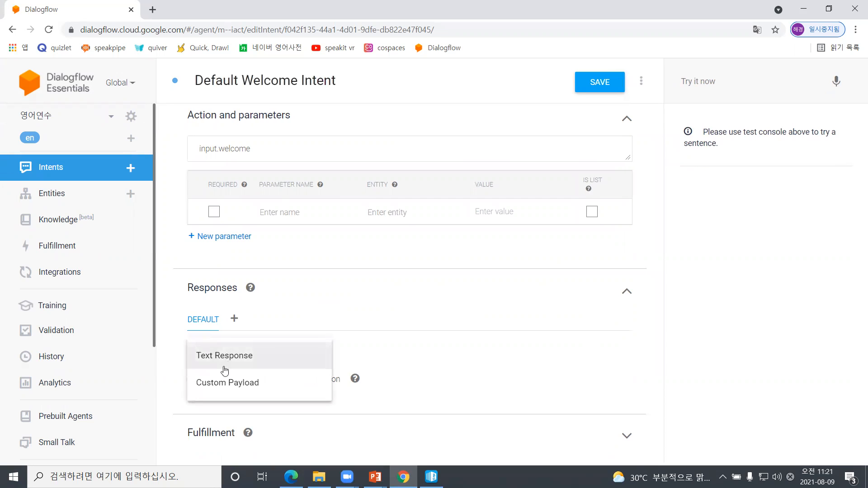
click(220, 357)
click(265, 383)
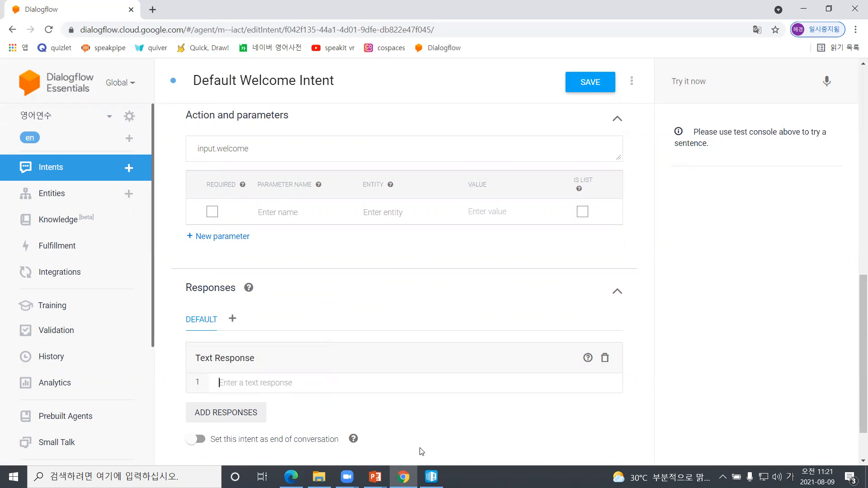
text(h)
key(BackSpace)
key(Hangul)
text(Hi, please tell me your number.)
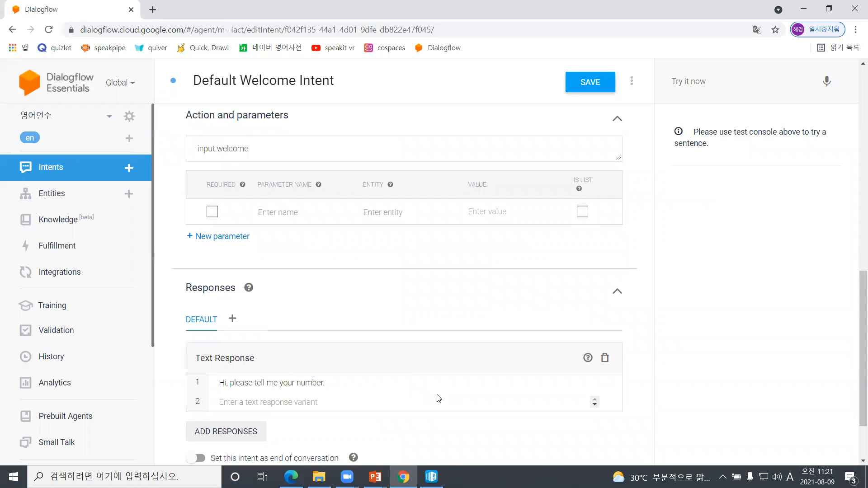
scroll(370, 379, down, 2)
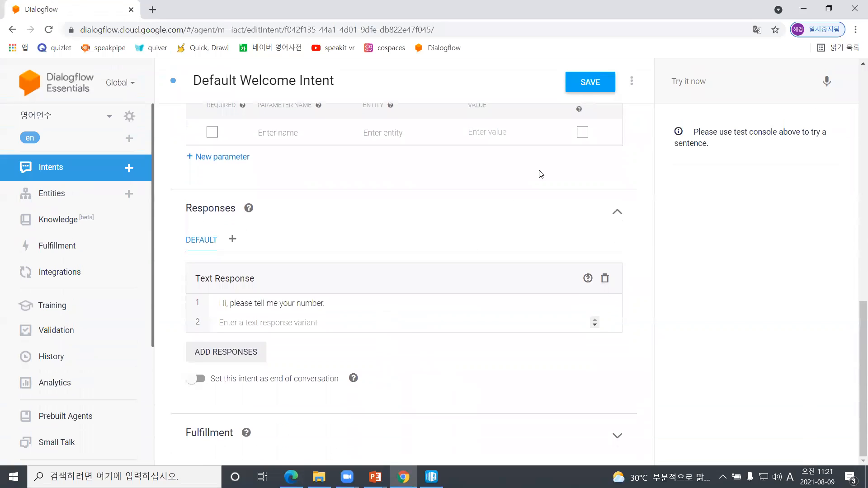
key(BackSpace)
click(593, 88)
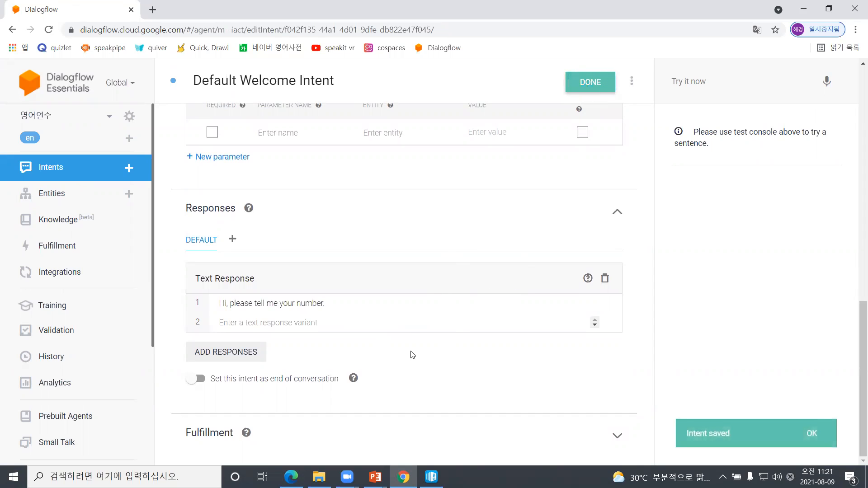
scroll(426, 351, up, 10)
scroll(215, 337, down, 12)
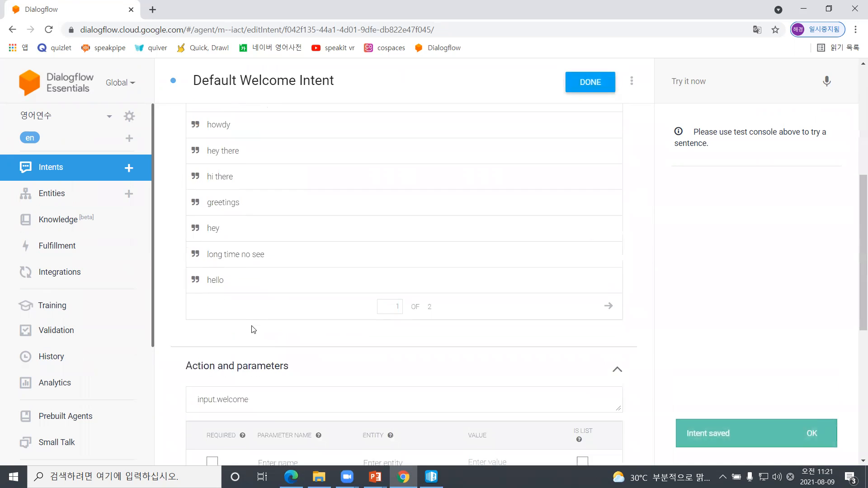
click(280, 305)
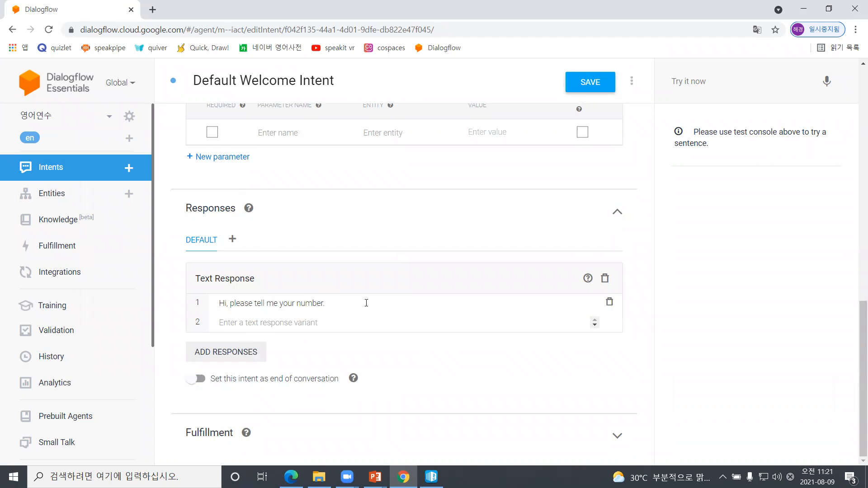
scroll(361, 273, up, 5)
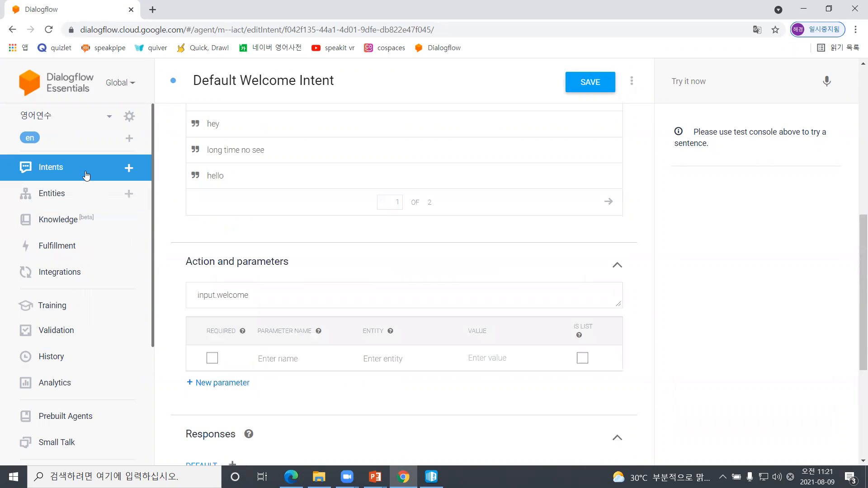
Step: Open the Default Fallback Intent from the intents list, review its text responses, and save it
click(87, 169)
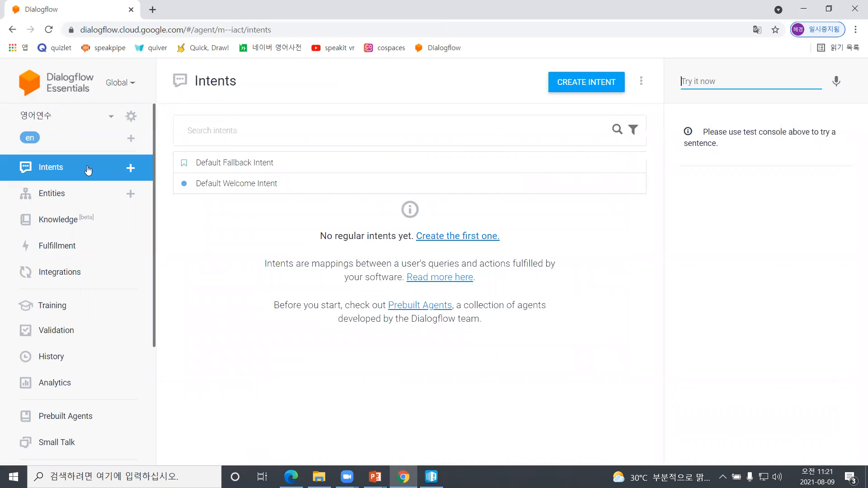
click(255, 166)
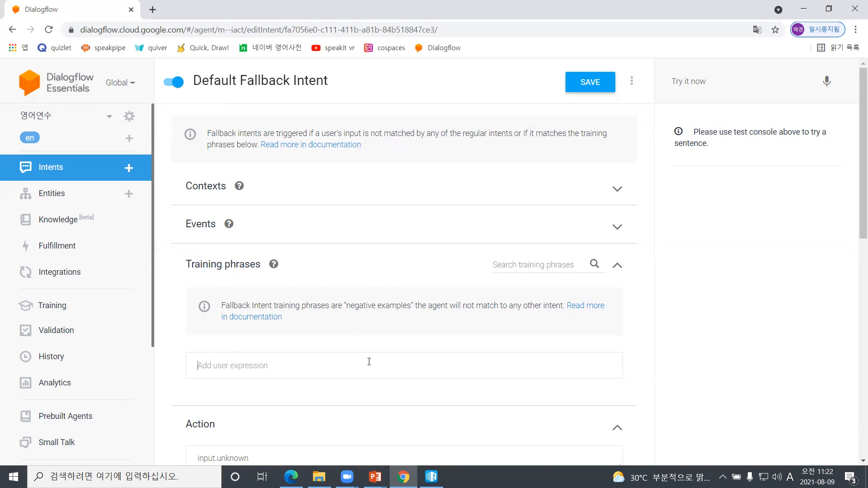
scroll(378, 357, down, 8)
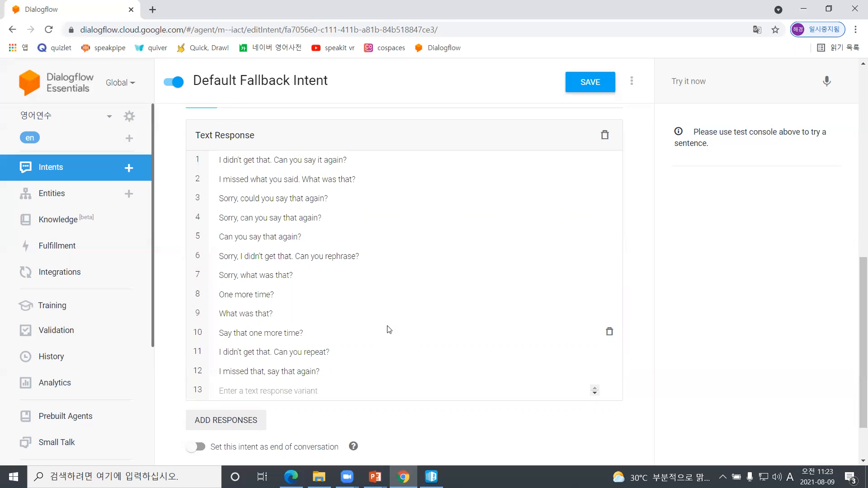
click(605, 90)
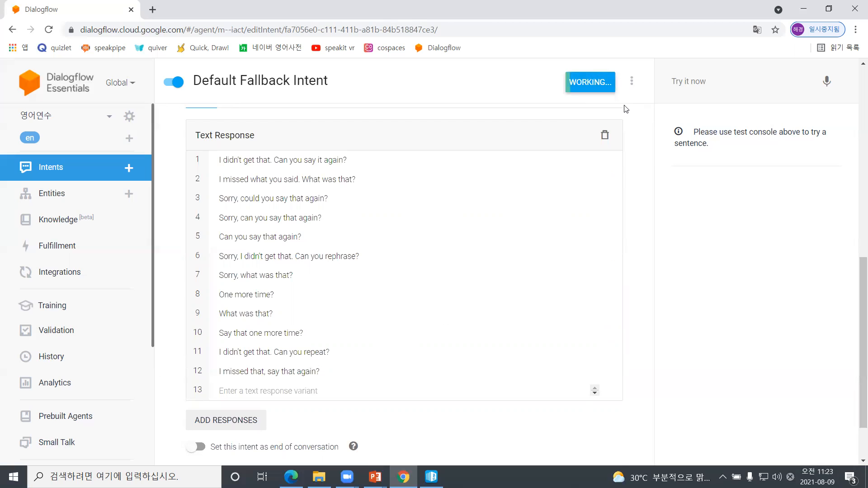
scroll(633, 131, up, 10)
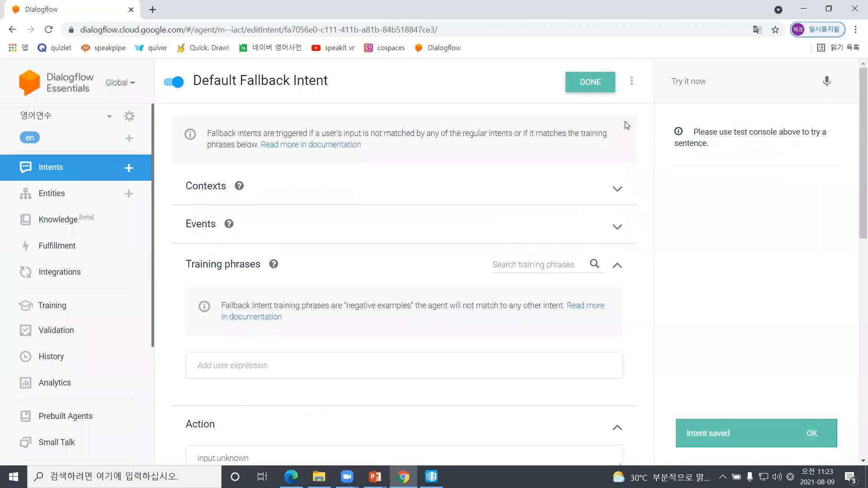
Step: Return to the intents list and create a new intent named 번호 말하기
click(63, 172)
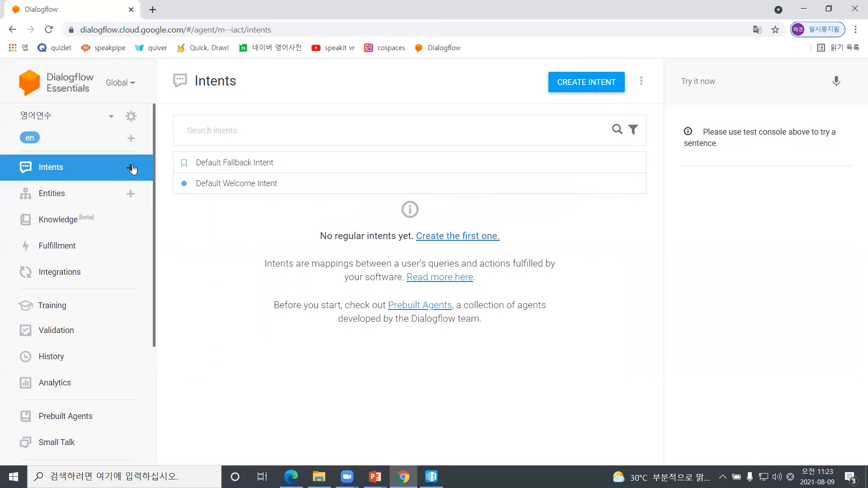
click(591, 89)
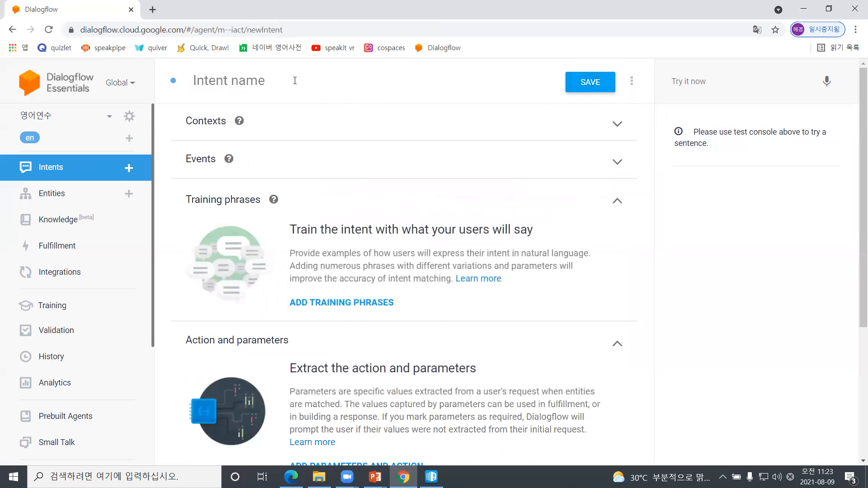
click(295, 80)
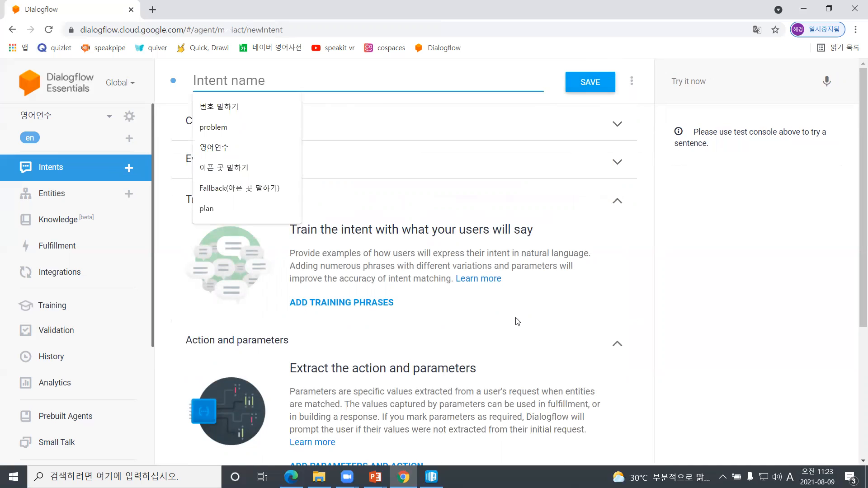
text(qjs)
key(BackSpace)
key(BackSpace)
key(BackSpace)
key(Hangul)
text(번호 말학)
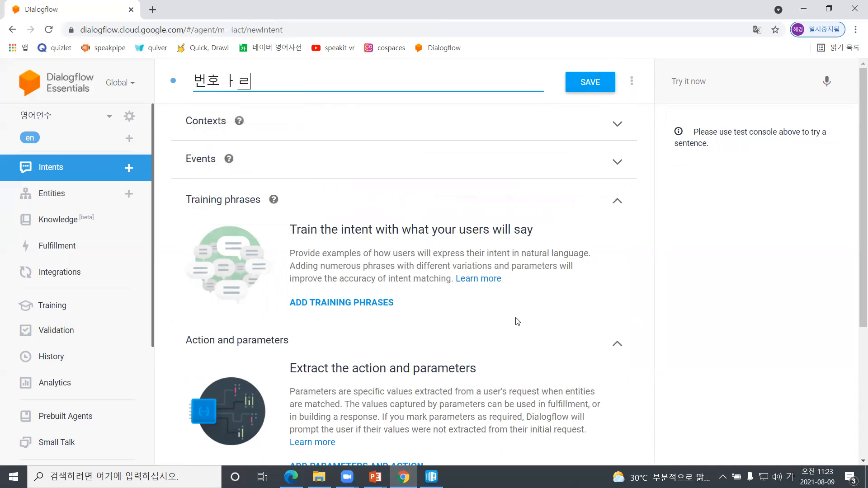
text(기)
Step: Add the training phrases "I'm number 10", "My number is 12." and "Number 35." to the 번호 말하기 intent
click(378, 303)
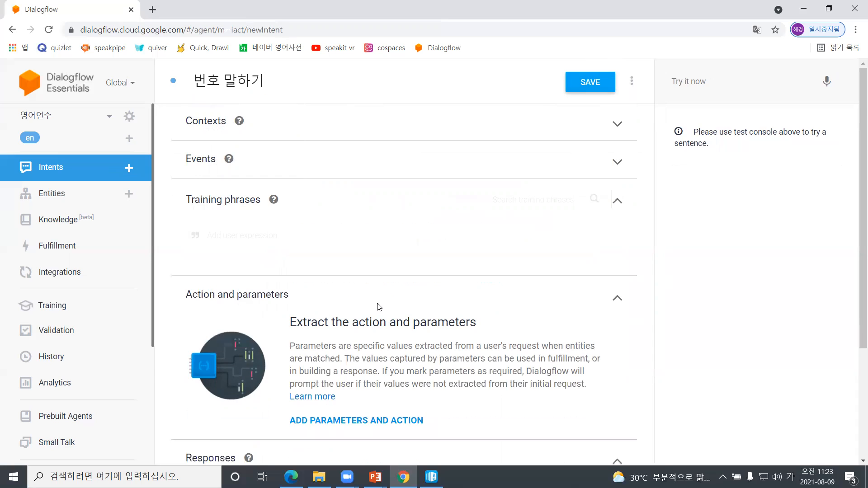
click(346, 242)
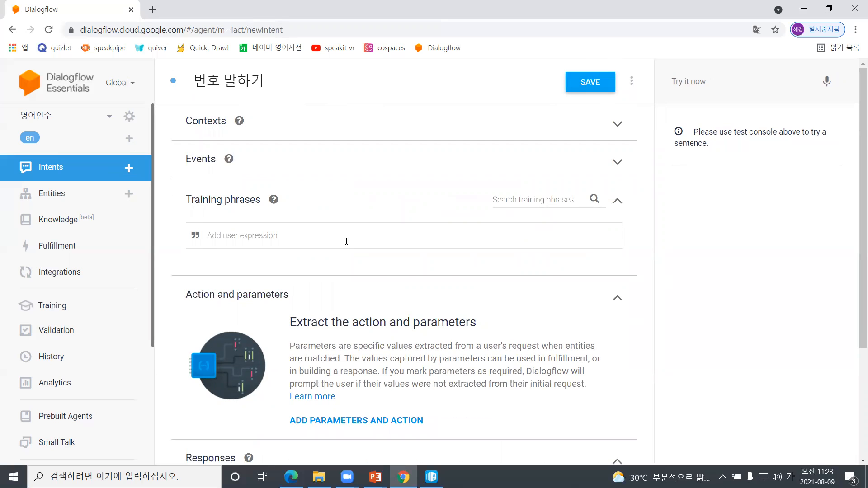
text(ㅑ)
key(BackSpace)
key(Hangul)
text(I'm number 10)
key(Return)
text(My number is 12.)
key(Return)
text(Number 35.)
key(Return)
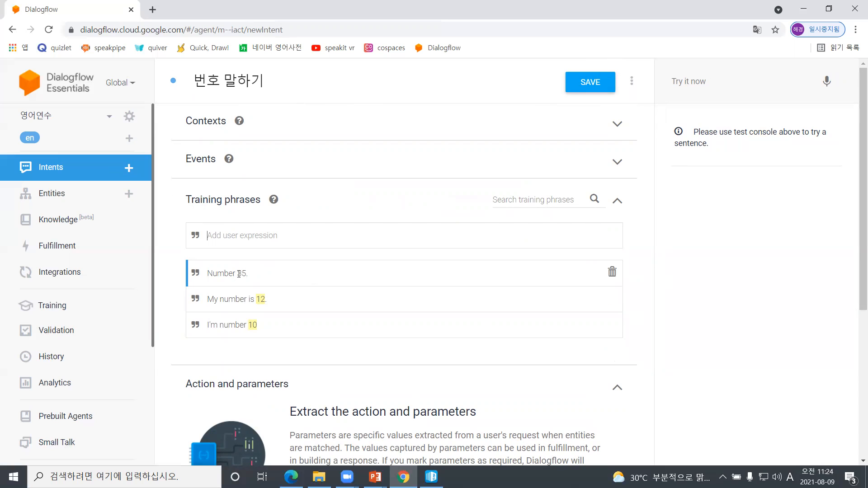
Step: Examine the entity assigned to 12 in "My number is 12." and browse the available system entities without changing it
double_click(256, 302)
double_click(262, 300)
scroll(318, 296, down, 5)
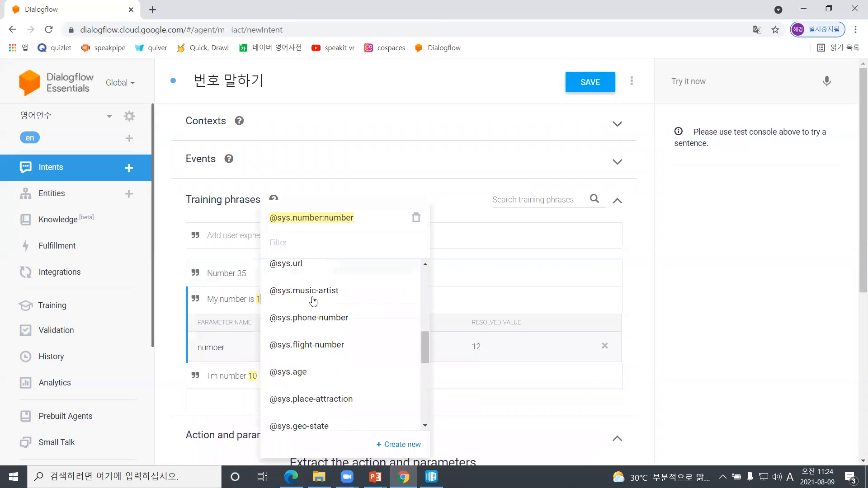
scroll(319, 295, up, 10)
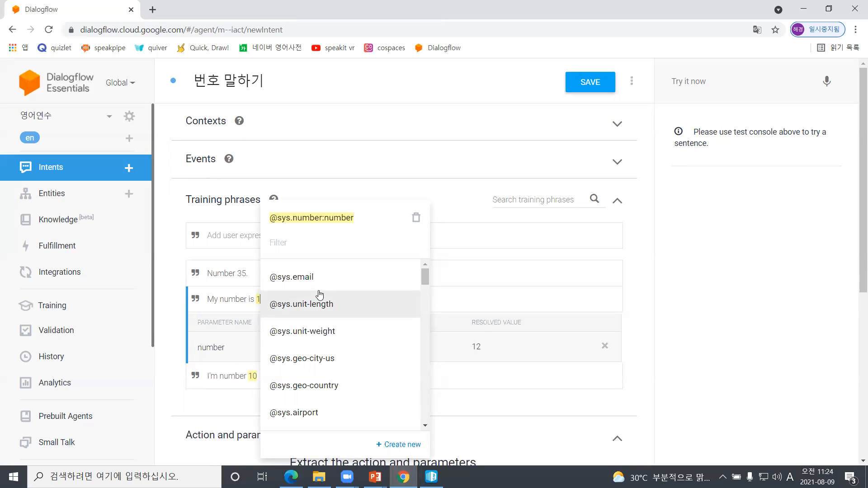
scroll(353, 341, down, 5)
scroll(353, 342, up, 5)
scroll(345, 336, down, 3)
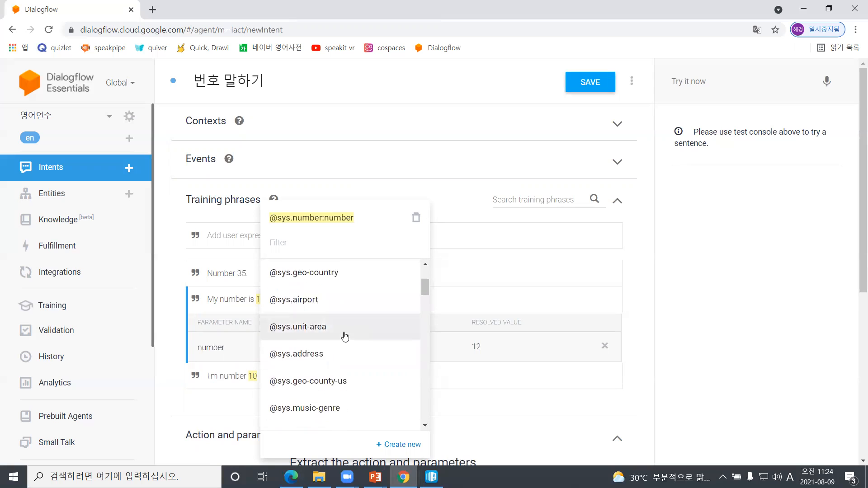
scroll(345, 334, up, 3)
scroll(360, 331, down, 3)
scroll(339, 355, down, 1)
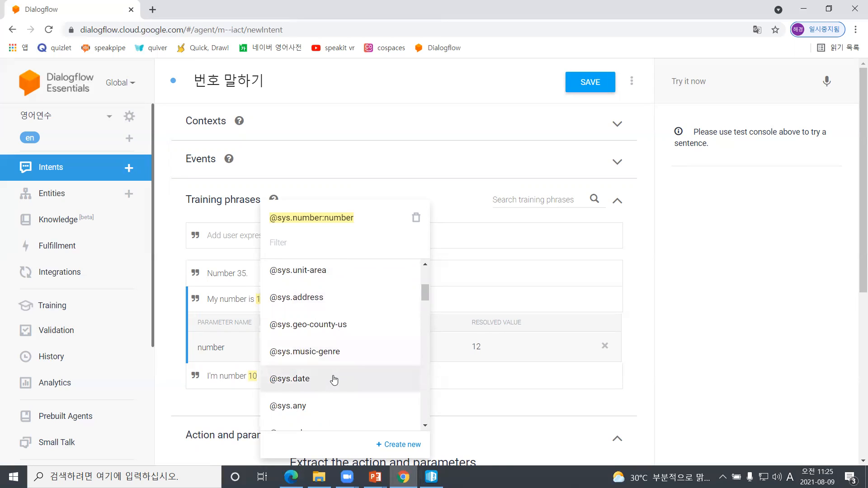
click(731, 280)
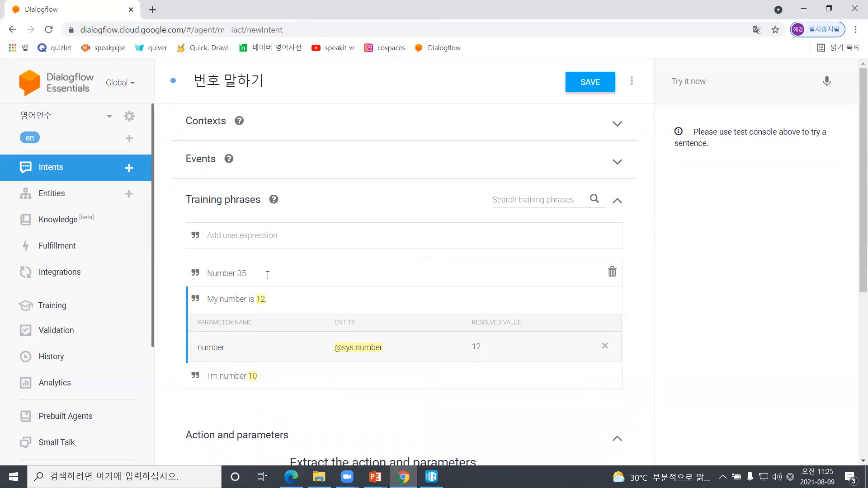
click(246, 276)
double_click(244, 275)
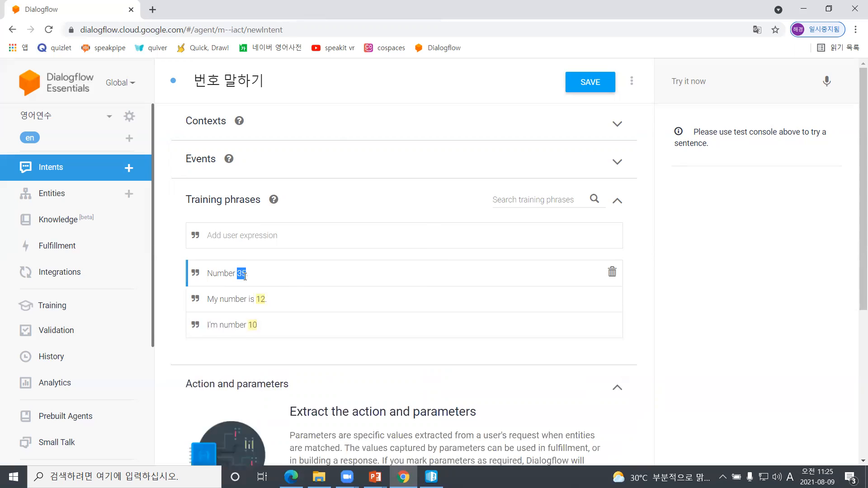
scroll(280, 298, down, 10)
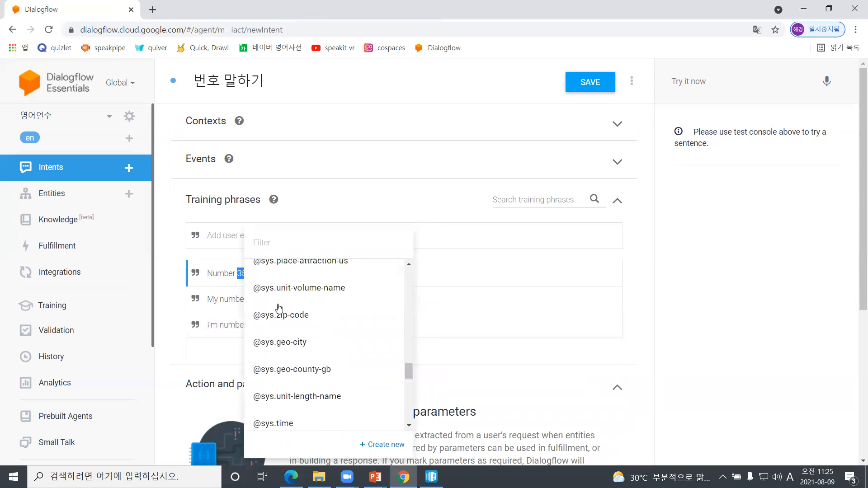
scroll(280, 309, up, 10)
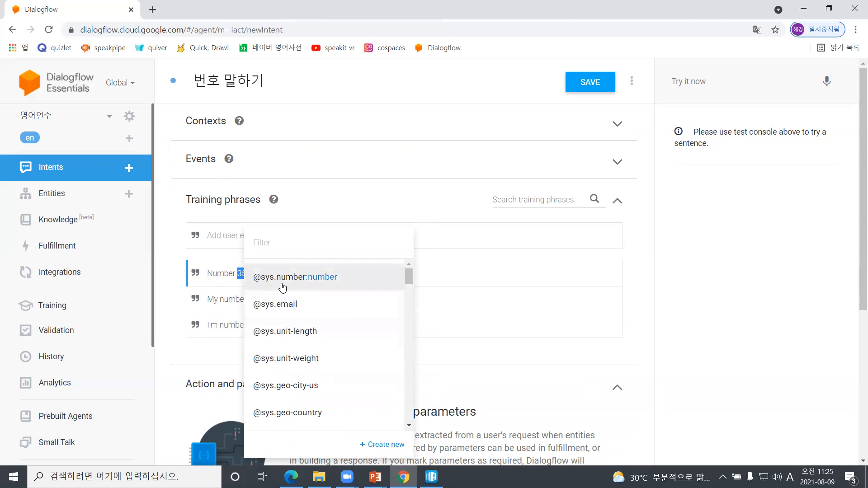
click(311, 280)
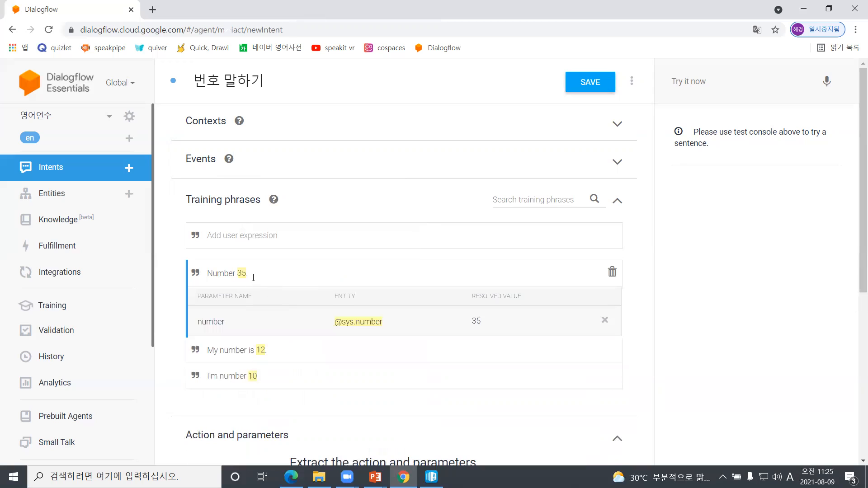
Step: Show the intent's parameters and mark the number parameter as required
double_click(261, 351)
double_click(243, 273)
scroll(769, 254, down, 4)
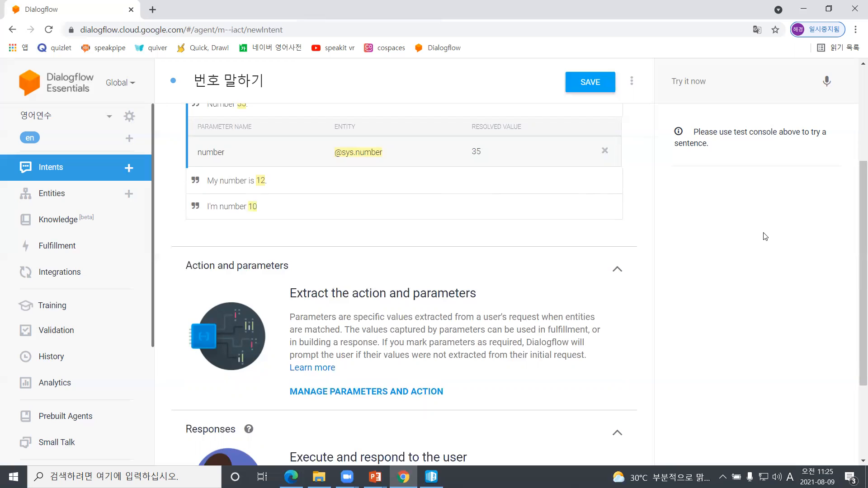
scroll(634, 209, up, 4)
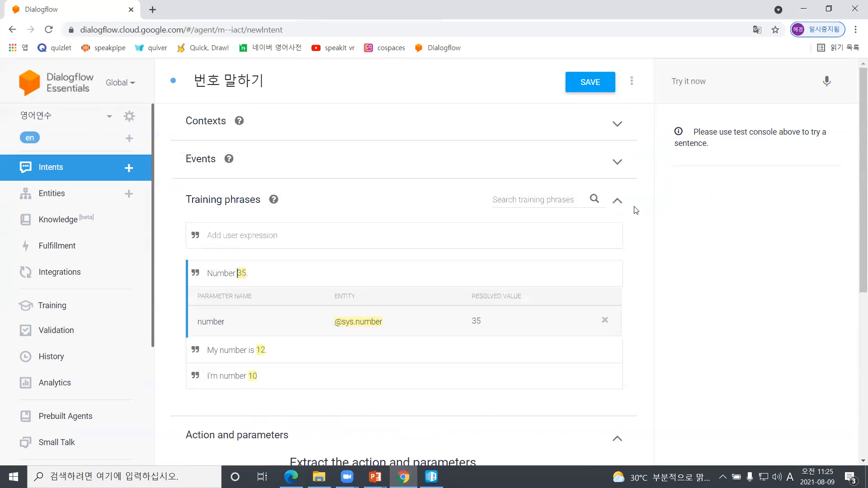
scroll(303, 321, down, 4)
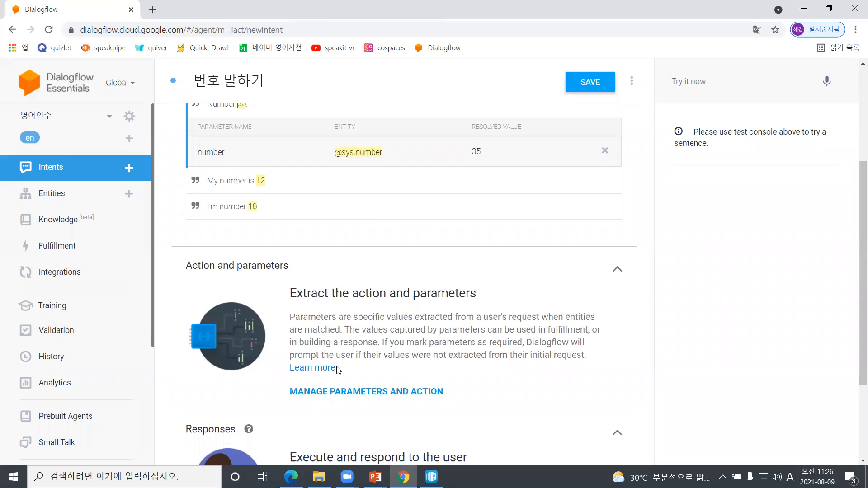
click(382, 393)
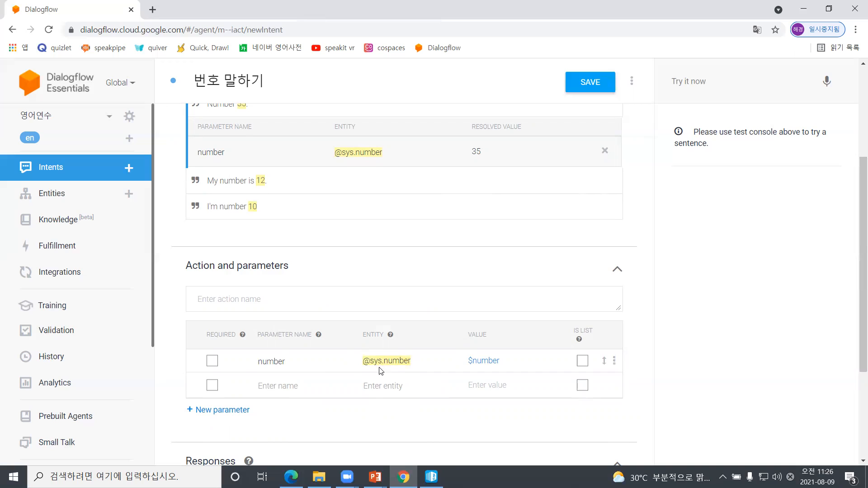
click(212, 361)
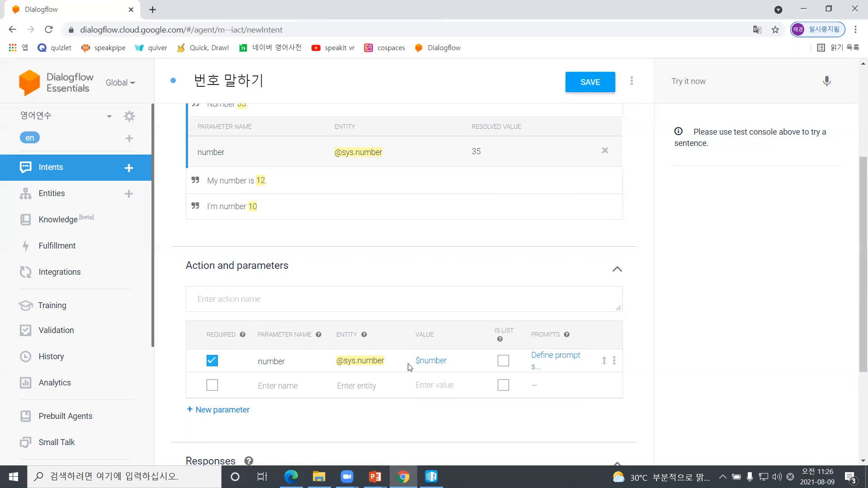
Step: Open the prompts for the number parameter, and switch to the flowchart slide to underline "My number is 1."
click(545, 361)
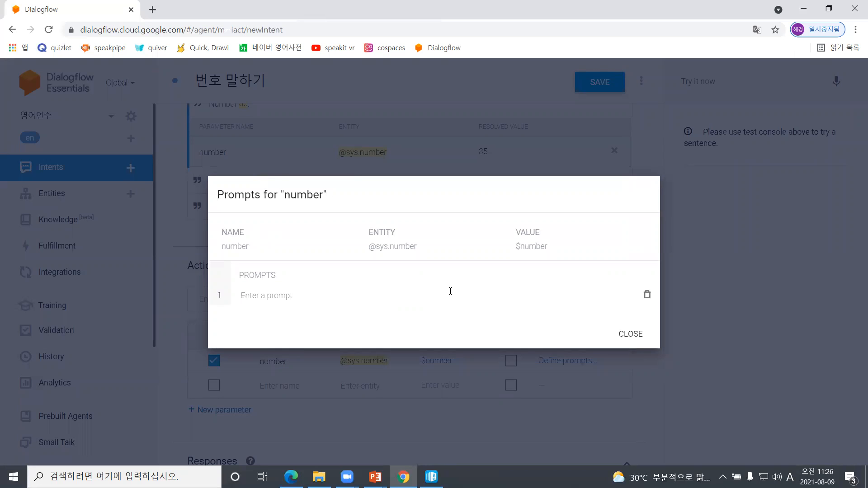
key(alt+Tab)
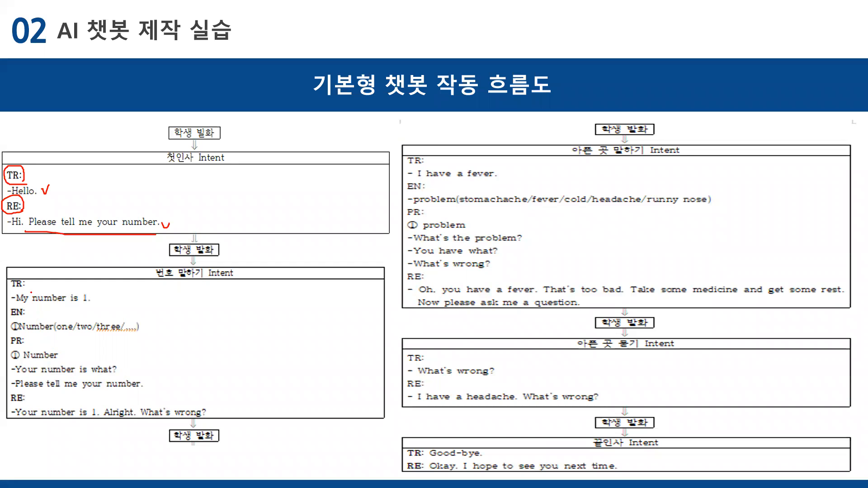
drag(17, 302, 88, 304)
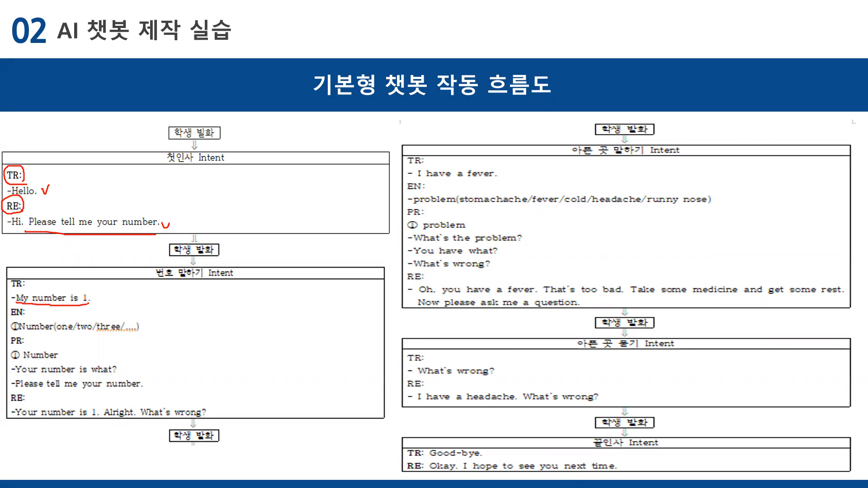
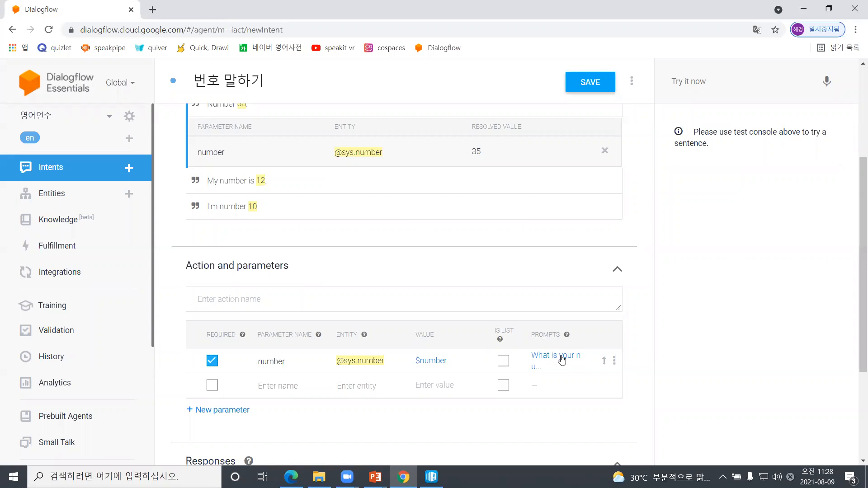
Step: Add an empty text response to the 번호 말하기 intent
scroll(562, 357, down, 3)
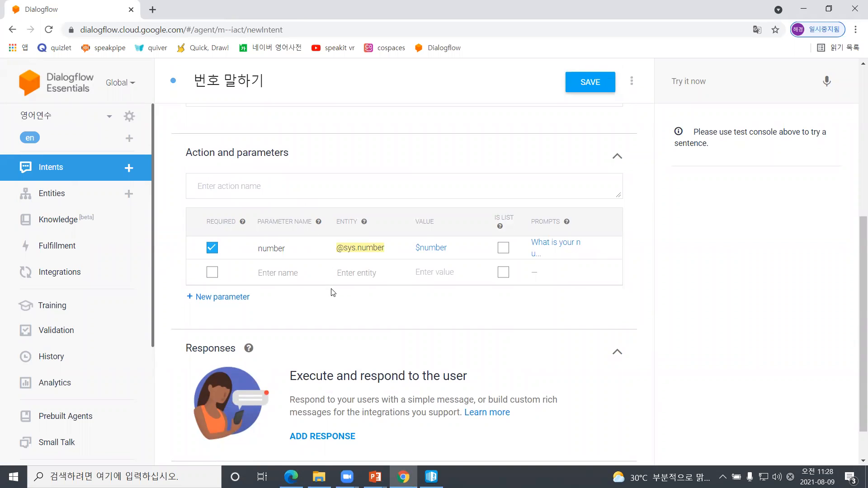
scroll(332, 293, down, 1)
click(310, 390)
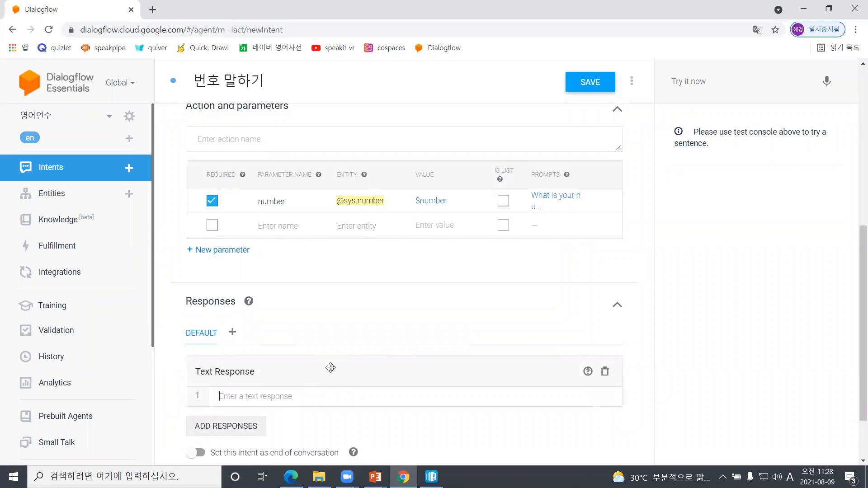
text(Alright.)
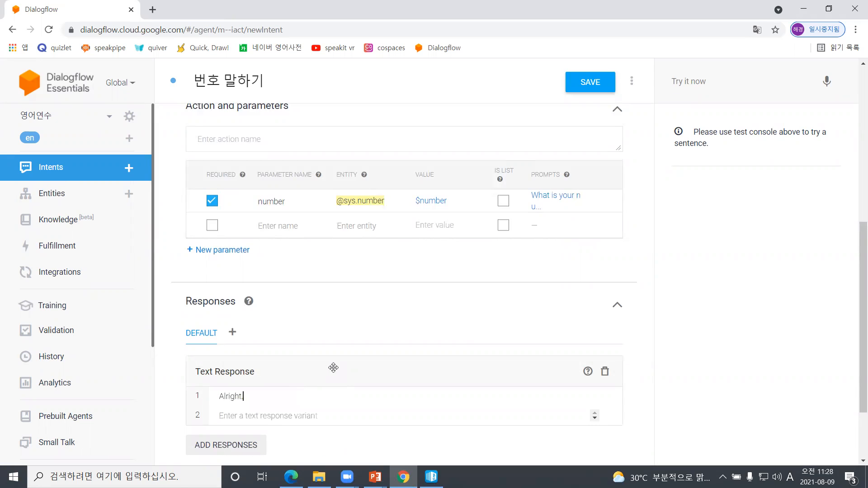
key(BackSpace)
key(BackSpace)
key(BackSpace)
key(BackSpace)
key(BackSpace)
key(BackSpace)
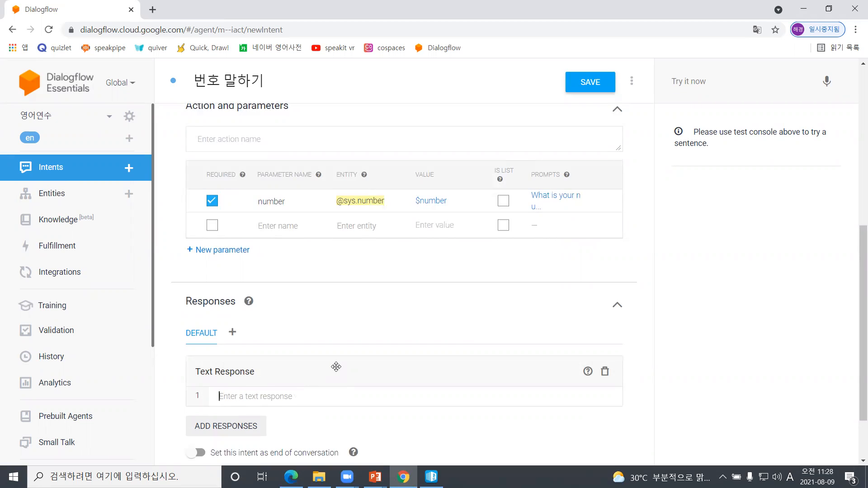
Step: Write the first text response as "Okay. $number", inserting the suggested number parameter
text(Okay.)
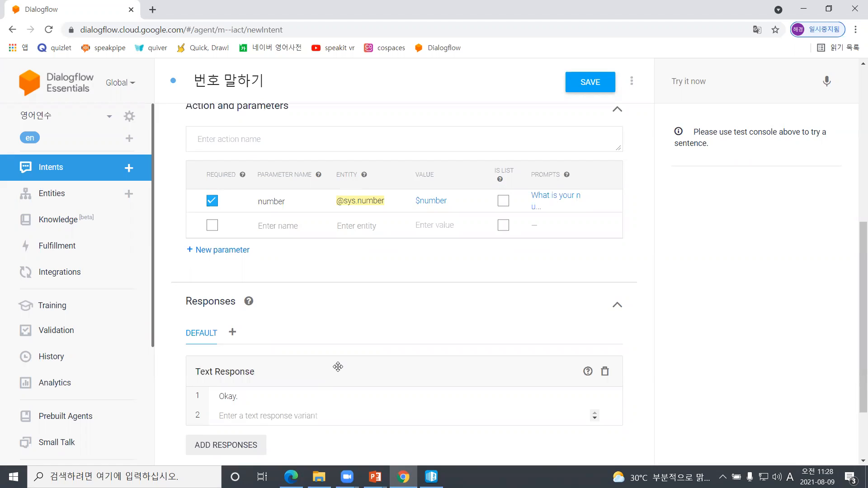
text($)
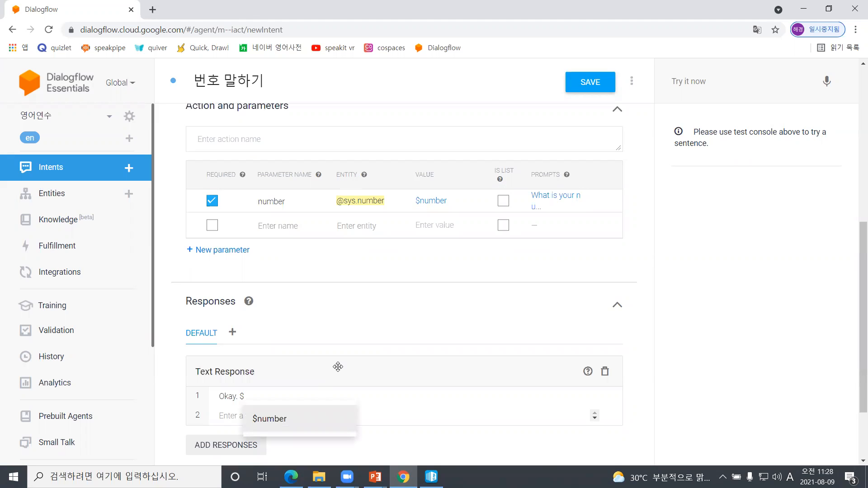
click(305, 419)
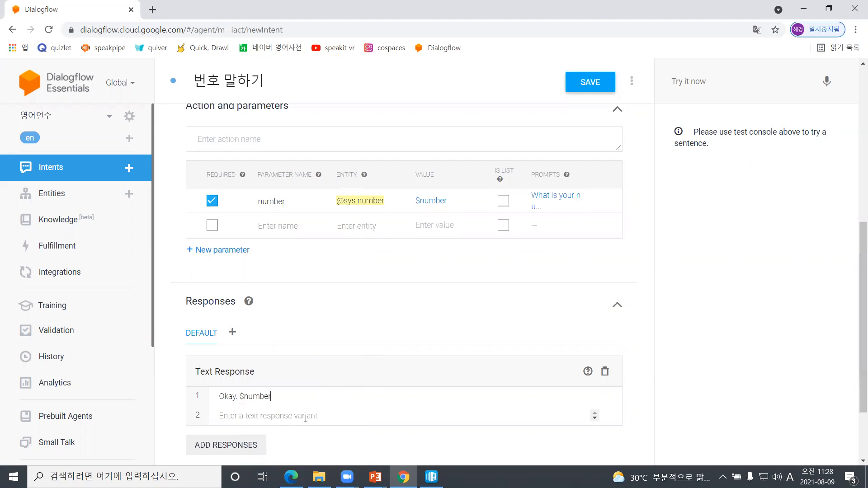
Step: Compare the $number variable in the response with the annotated numbers in the training phrases
scroll(291, 408, up, 7)
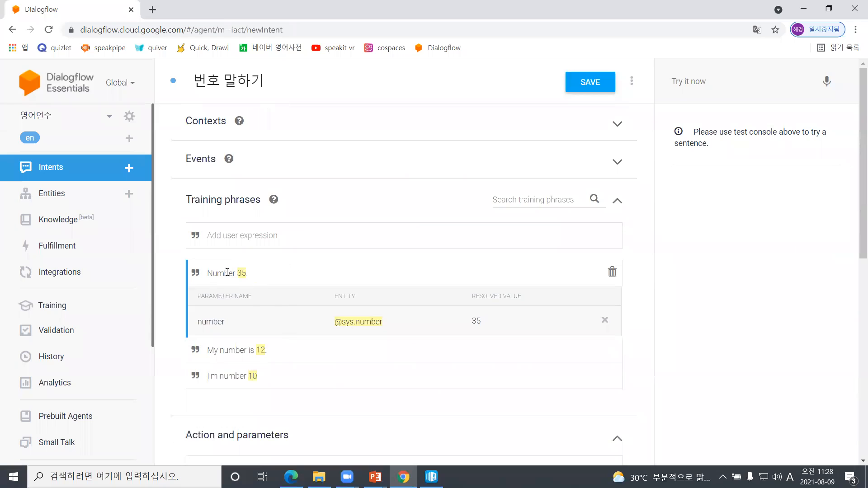
scroll(253, 272, down, 7)
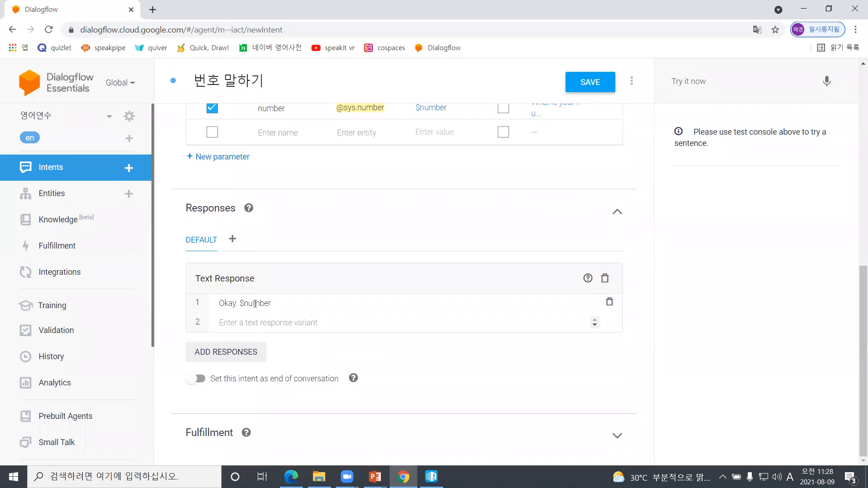
scroll(253, 308, up, 7)
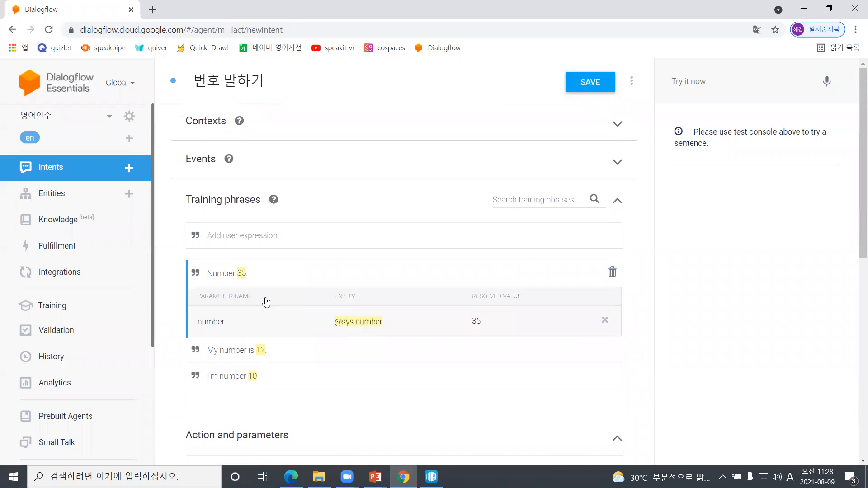
double_click(263, 351)
click(208, 281)
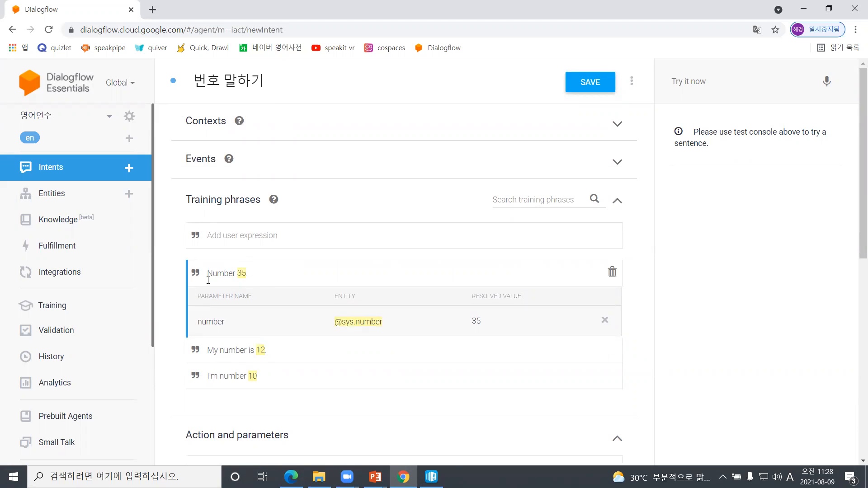
double_click(242, 273)
double_click(242, 273)
Step: Add the training phrase "Number 12." to the intent
click(265, 277)
click(262, 240)
text(Number 2)
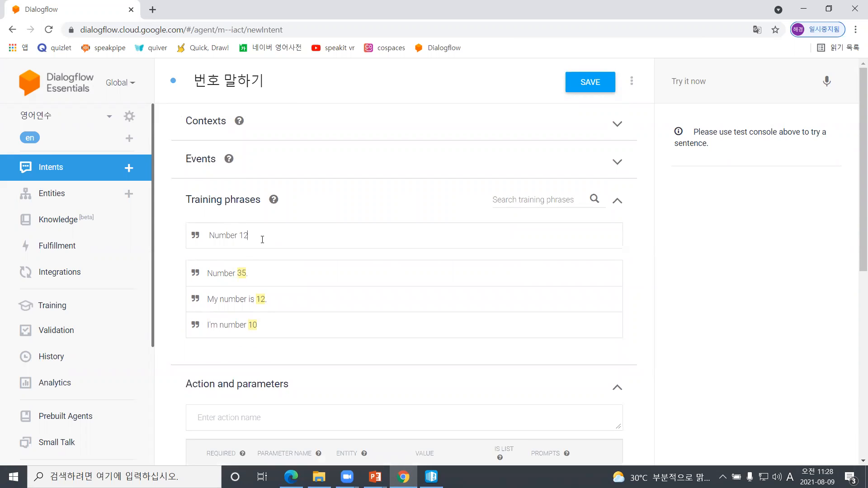
key(Return)
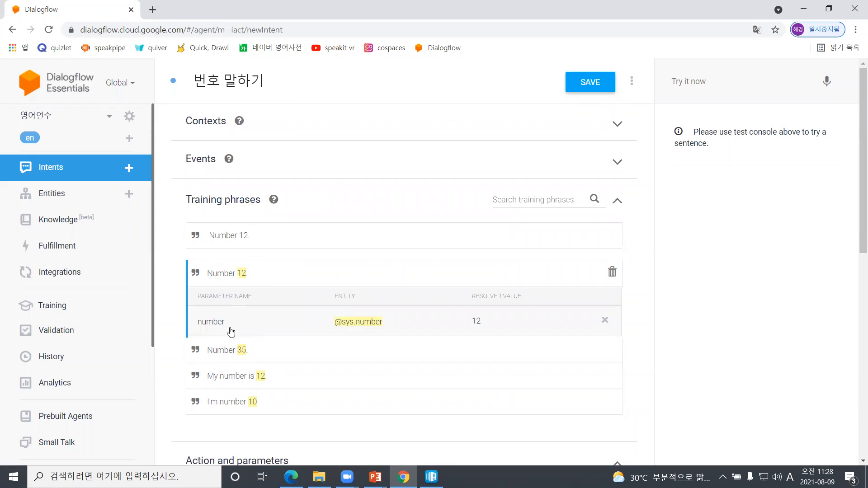
Step: Check the annotated 12 in the "Number 12." training phrase and delete that phrase
mouse_move(242, 281)
drag(238, 273, 382, 273)
click(612, 273)
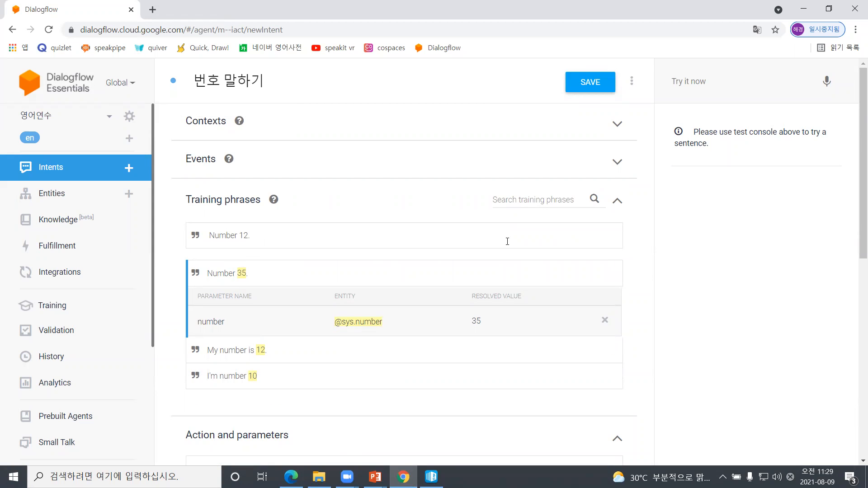
Step: Clear the "Number 12." text from the new user expression entry and dismiss the entity list
click(370, 241)
triple_click(370, 241)
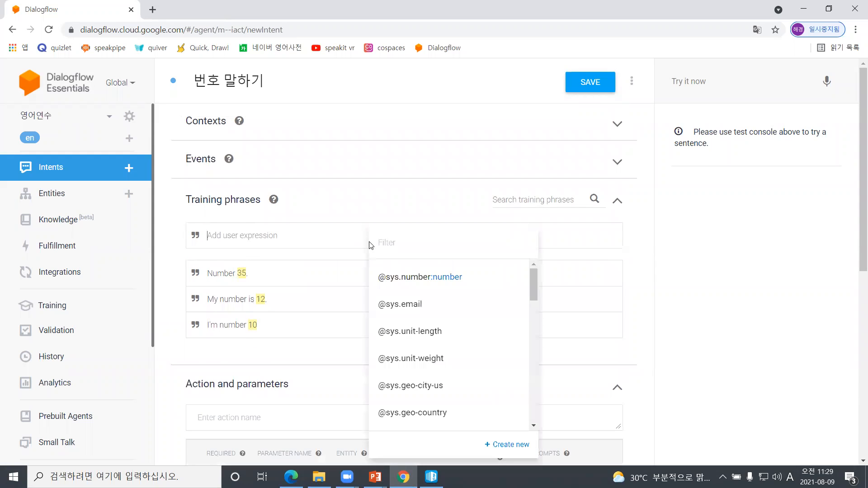
click(682, 254)
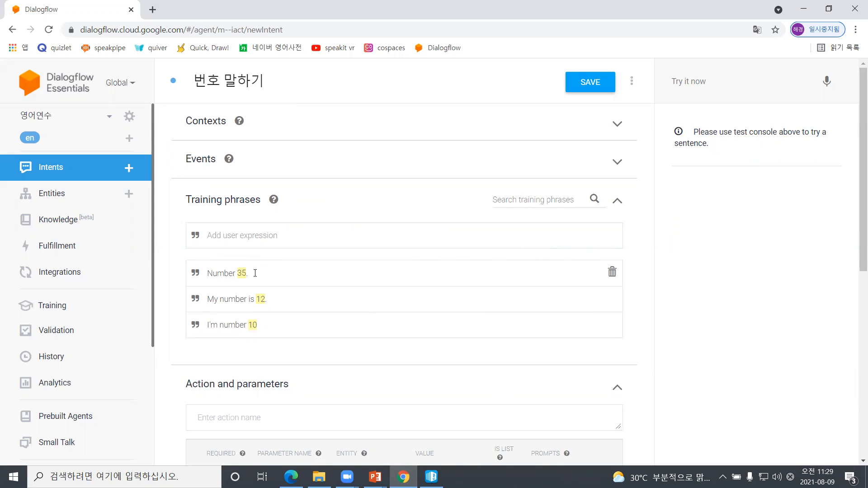
Step: Insert "You're" before $number in the first text response
scroll(257, 276, down, 8)
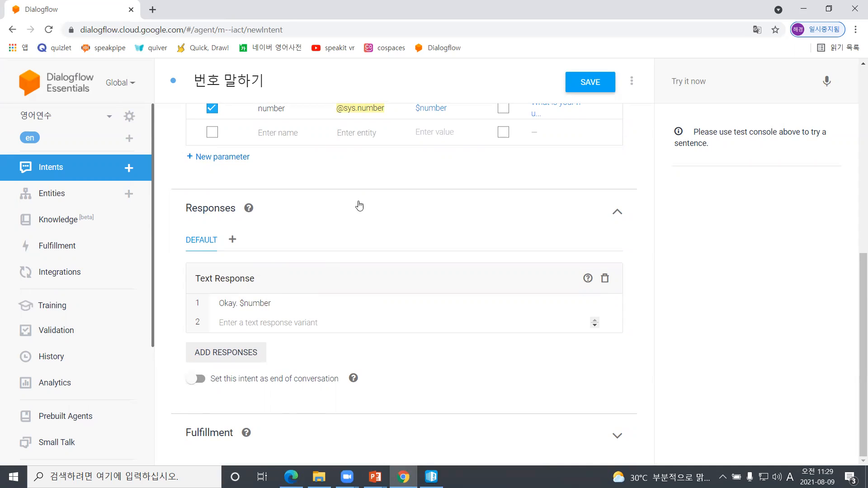
scroll(362, 204, up, 1)
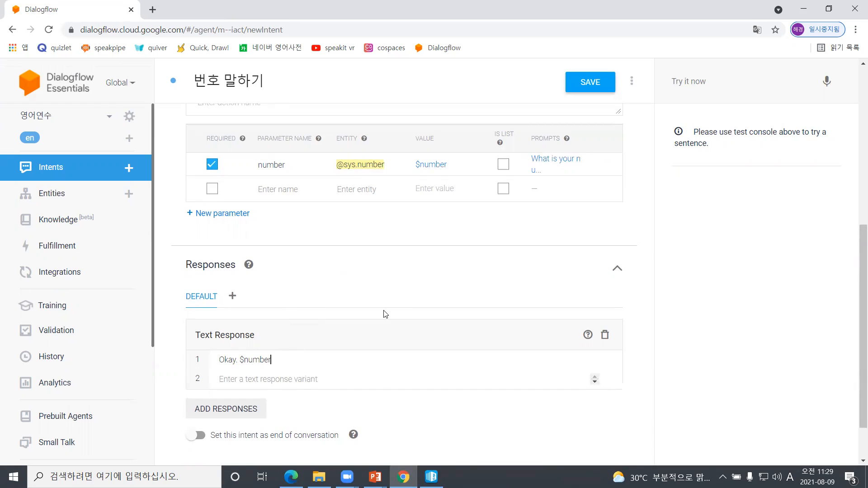
key(Left)
key(Left)
key(Left)
key(Left)
key(Left)
key(Left)
key(Left)
key(Left)
text(You're)
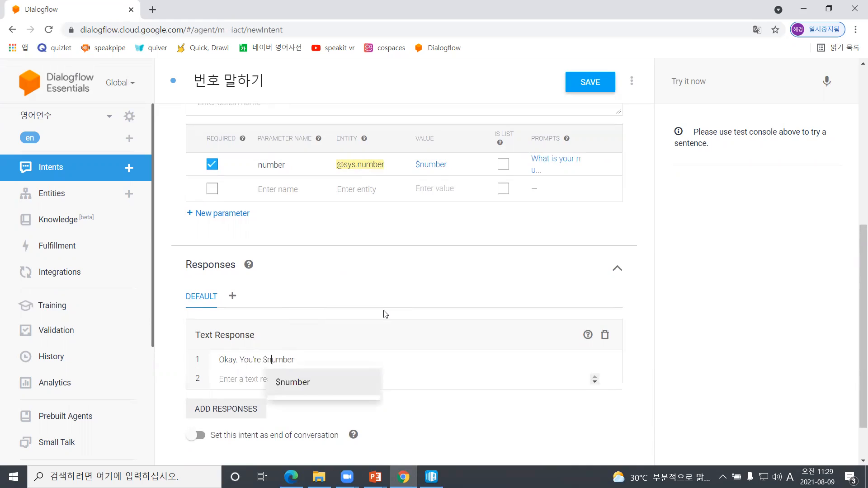
Step: End the response sentence with a period after $number, without accepting the suggested parameter variant
key(Right)
key(Left)
key(Left)
key(Left)
key(Right)
key(Right)
key(Right)
key(Right)
key(Right)
text(.)
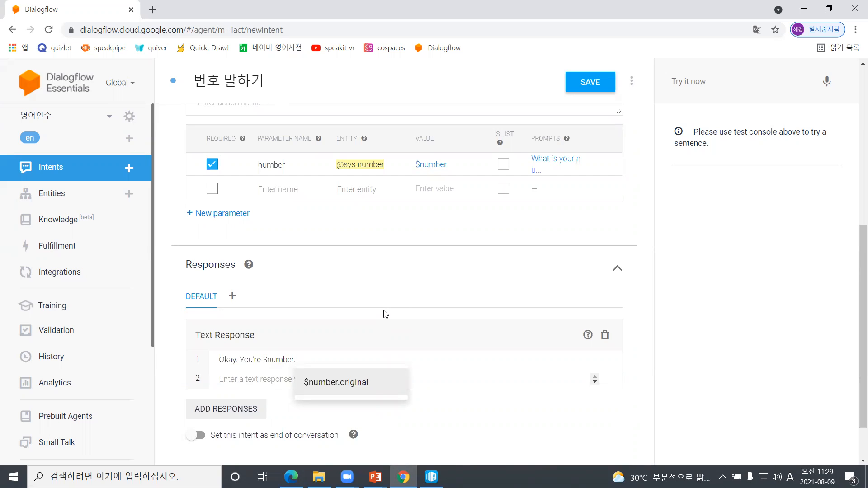
key(Escape)
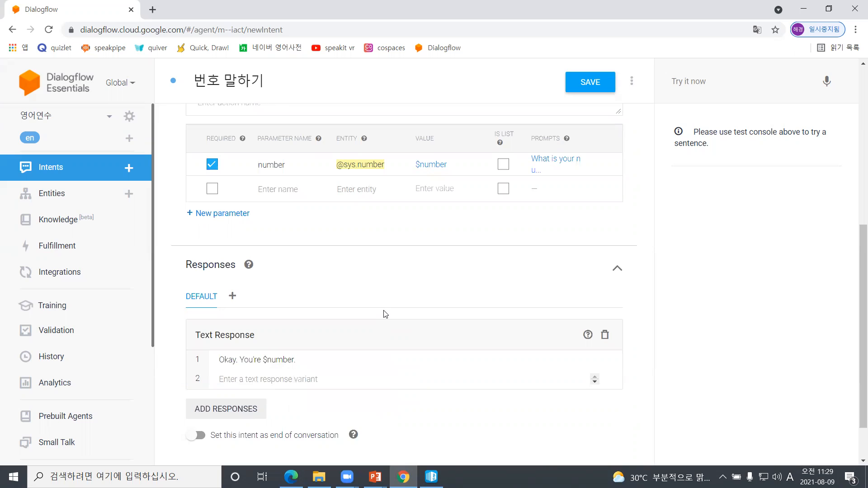
Step: Try the suggested $number.original completion in the text response and remove the "original" ending
text(o)
key(Return)
key(BackSpace)
key(BackSpace)
key(BackSpace)
key(BackSpace)
key(BackSpace)
key(BackSpace)
key(BackSpace)
key(BackSpace)
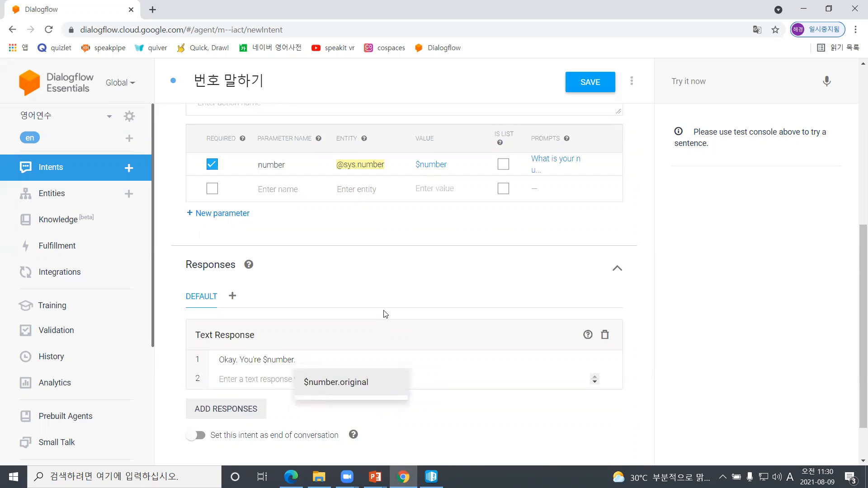
key(Return)
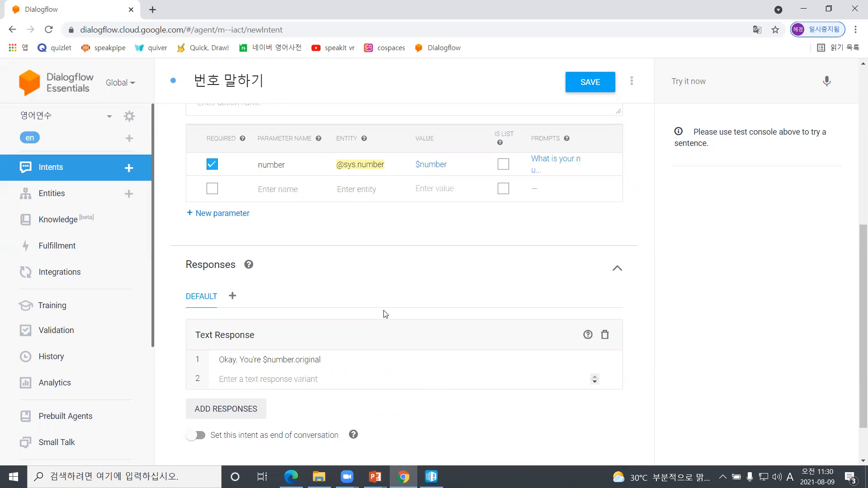
key(BackSpace)
key(BackSpace)
key(BackSpace)
key(BackSpace)
key(BackSpace)
key(BackSpace)
key(BackSpace)
key(BackSpace)
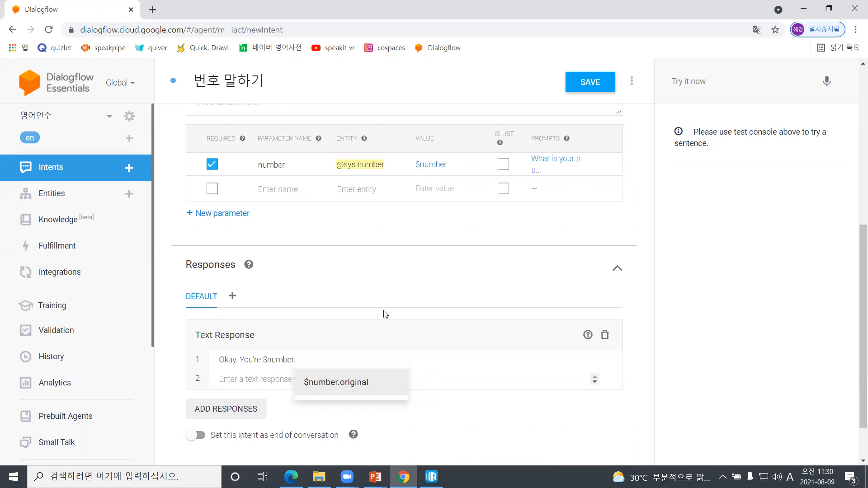
key(BackSpace)
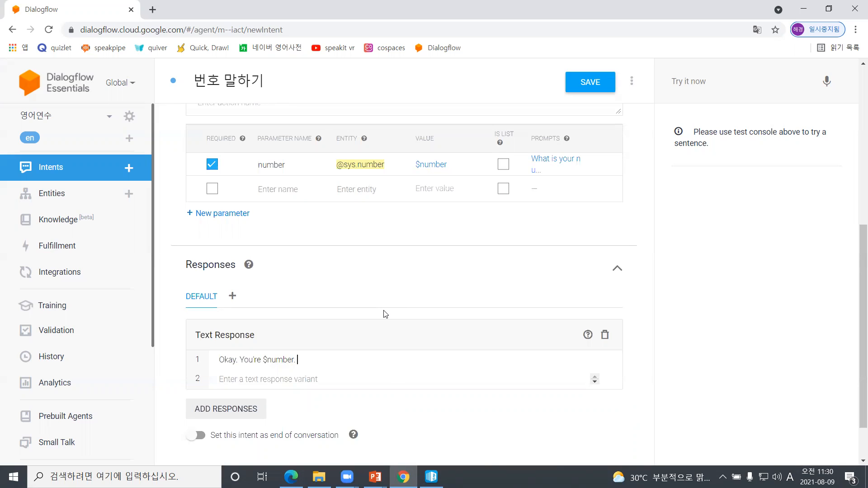
Step: Append "By the way, what's wrong?" to the first text response and save the intent
text(Wha)
key(BackSpace)
key(BackSpace)
key(BackSpace)
text(By the way, what's wrong?)
click(603, 86)
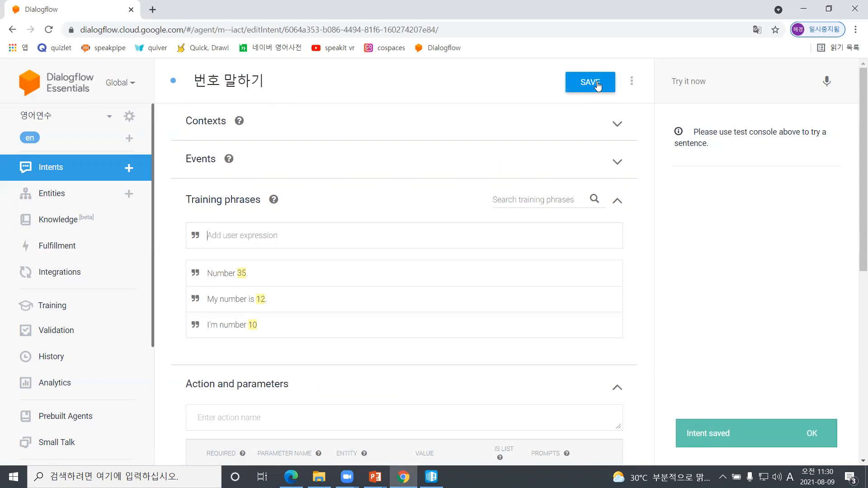
Step: Check the wording of the saved response, save the 번호 말하기 intent again and return to the intents list
scroll(577, 115, down, 5)
scroll(577, 115, down, 2)
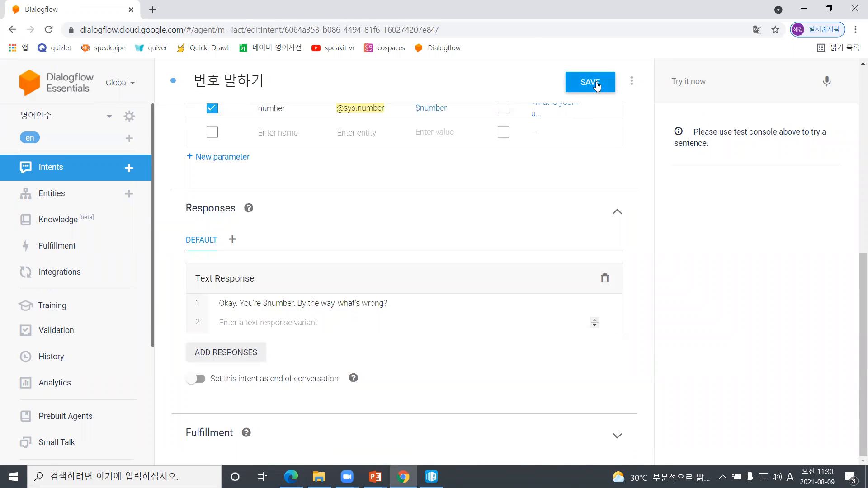
scroll(343, 251, up, 7)
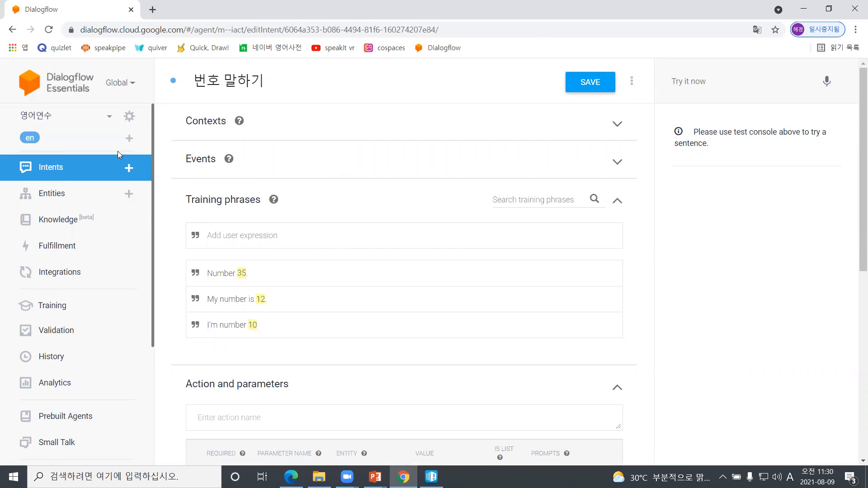
click(75, 167)
click(534, 104)
click(590, 82)
click(73, 172)
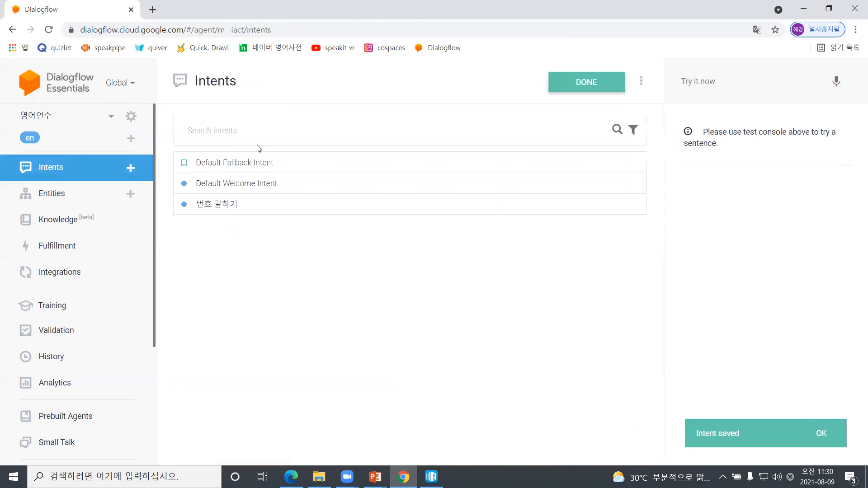
Step: Reopen the 번호 말하기 intent, review its training phrases and response, and head back to the intents list
click(217, 205)
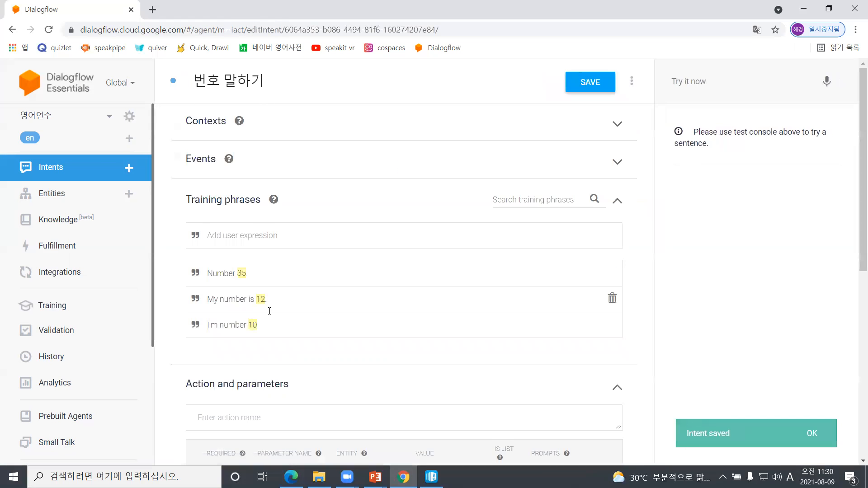
click(264, 301)
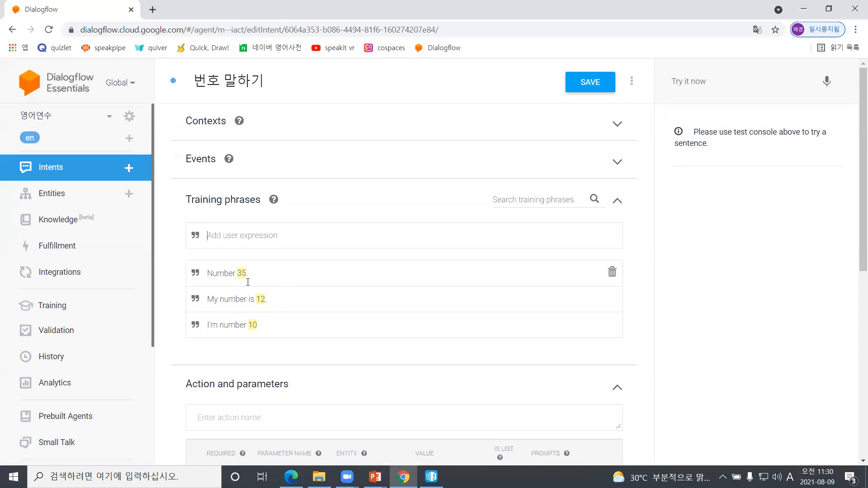
scroll(248, 282, down, 8)
scroll(240, 312, up, 8)
click(99, 174)
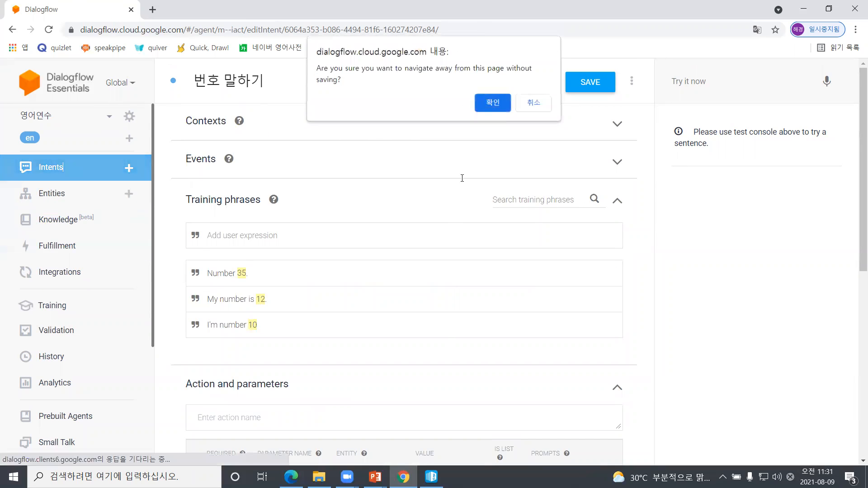